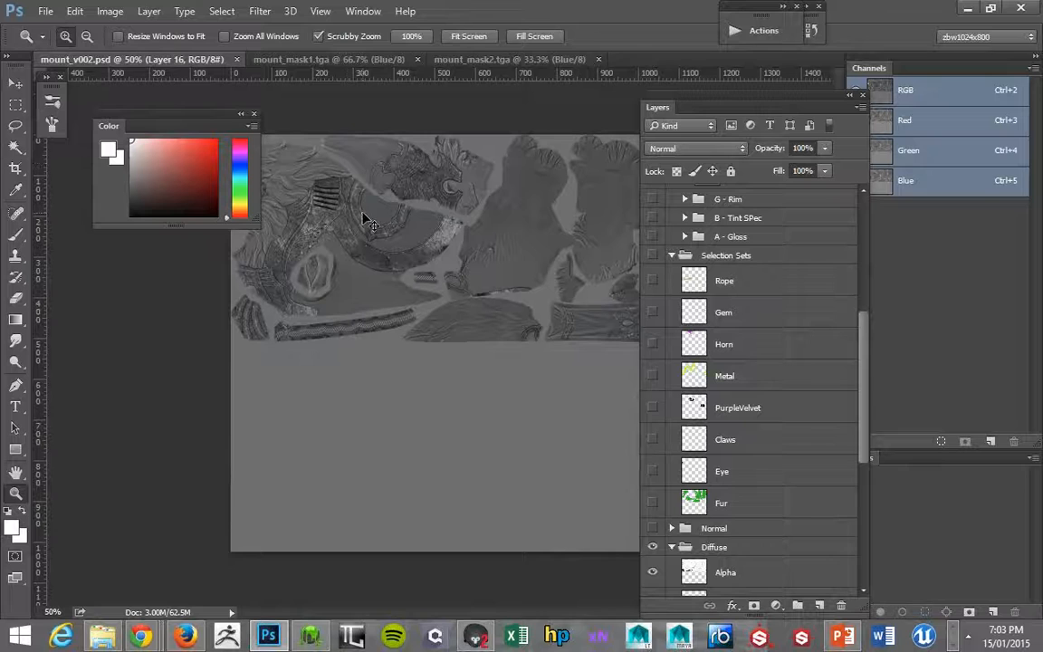
# Review the blue channels of mount_mask2.tga and mount_mask1.tga, and view the red channel of mount_mask2.tga.
pyautogui.click(447, 60)
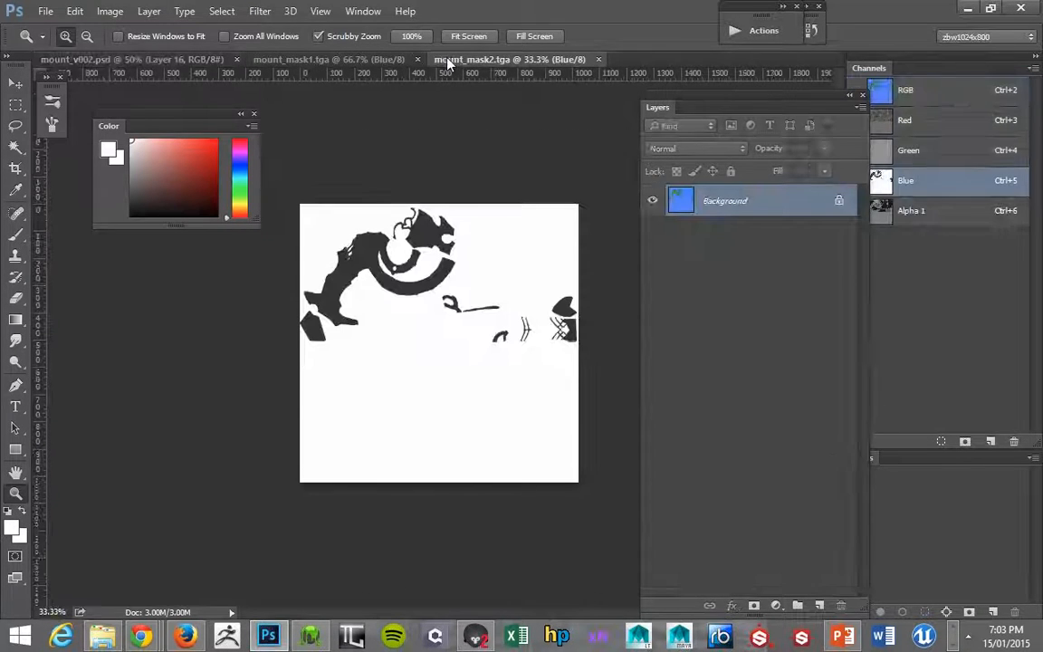
pyautogui.click(371, 60)
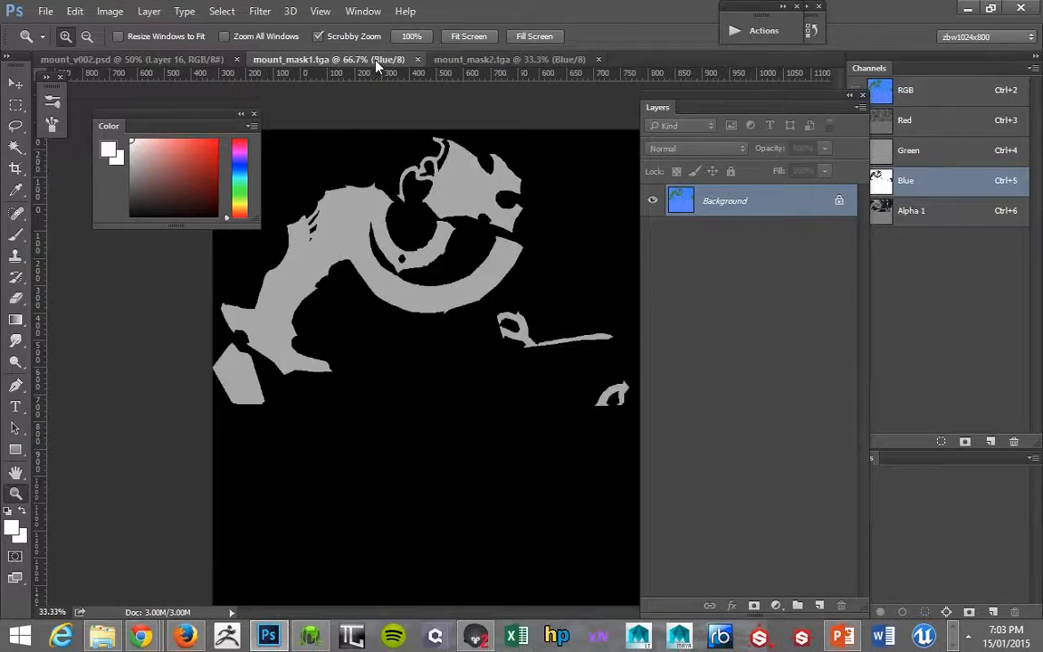
pyautogui.click(489, 60)
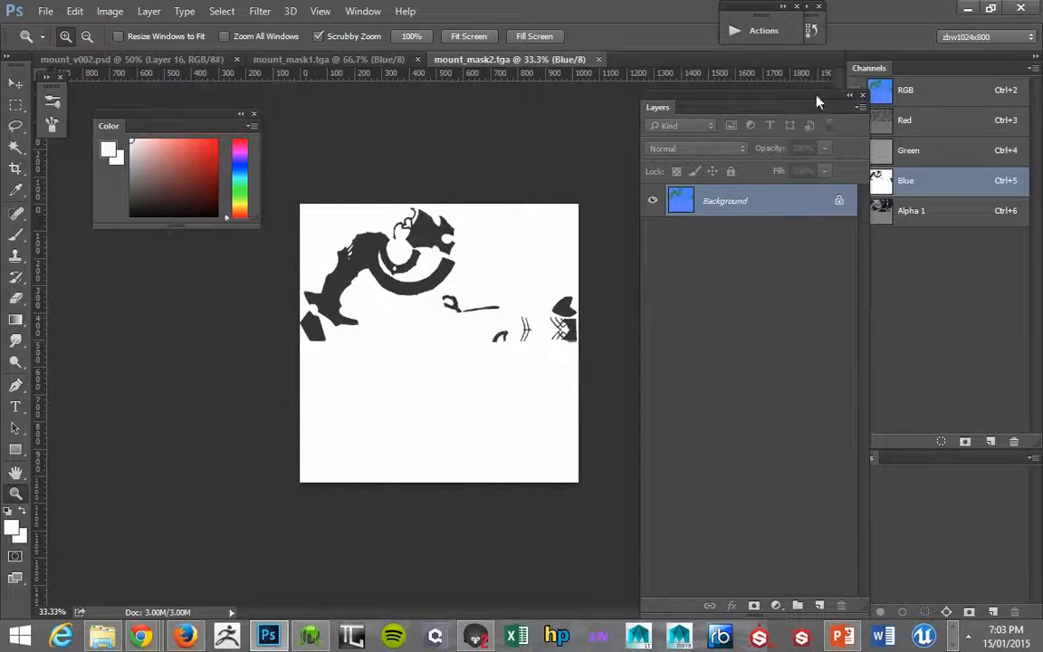
pyautogui.click(883, 124)
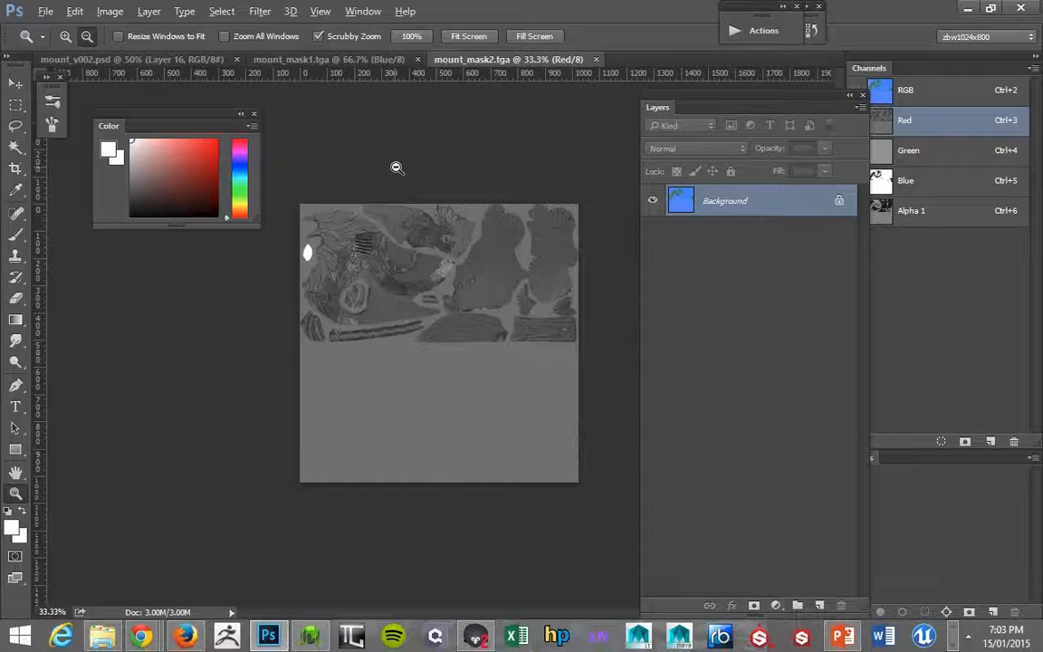
# Switch to Marmoset Toolbag and examine the mount model's head and armour from the front and both front sides.
pyautogui.hotkey('alt', 'Tab')
pyautogui.moveTo(348, 209); pyautogui.dragTo(443, 192)
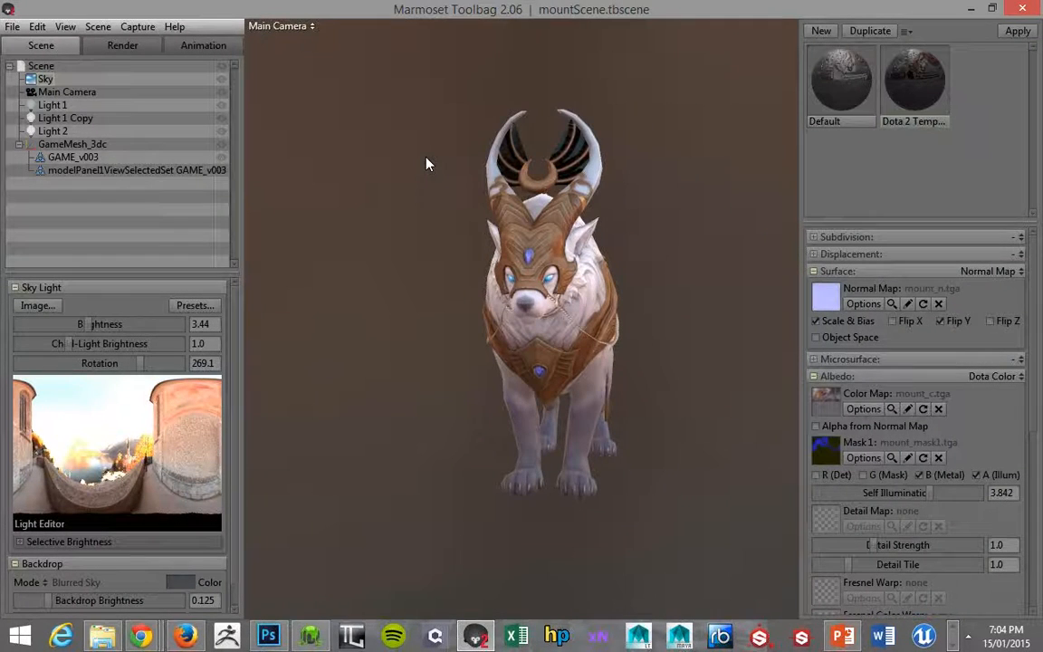
pyautogui.moveTo(402, 193); pyautogui.dragTo(423, 214)
pyautogui.scroll(2, 496, 185)
pyautogui.scroll(-2, 495, 184)
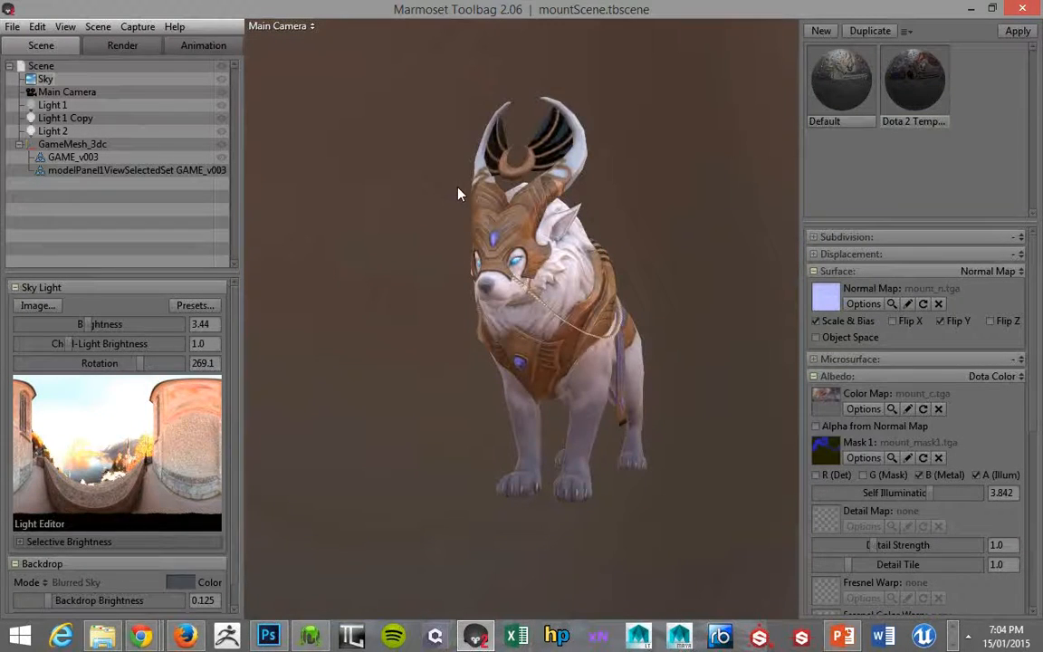
pyautogui.moveTo(425, 207); pyautogui.dragTo(611, 262)
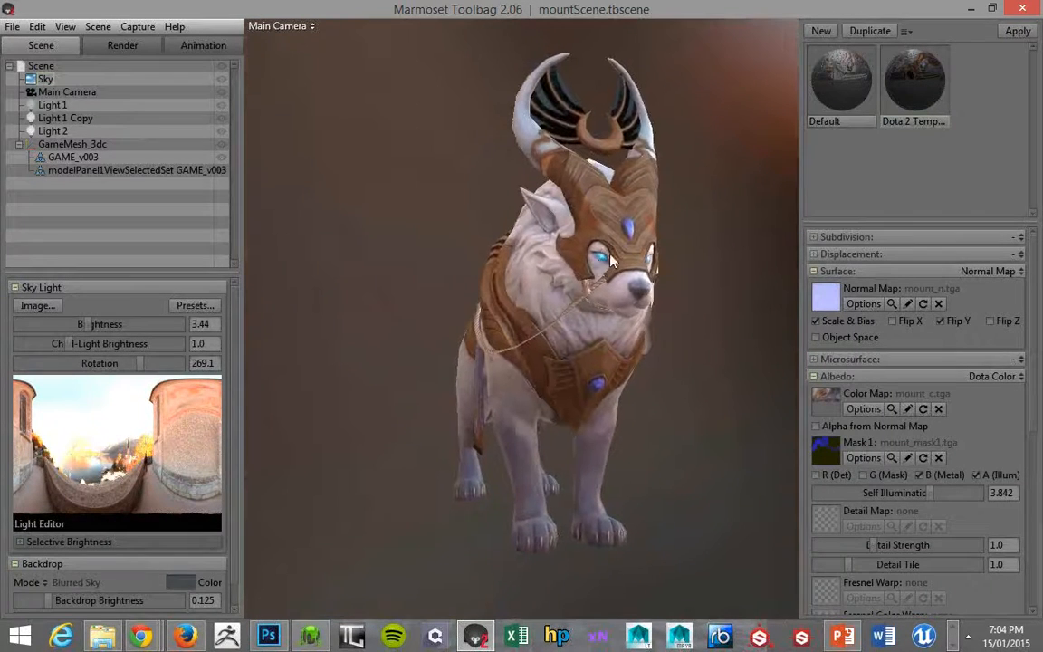
pyautogui.scroll(-2, 932, 431)
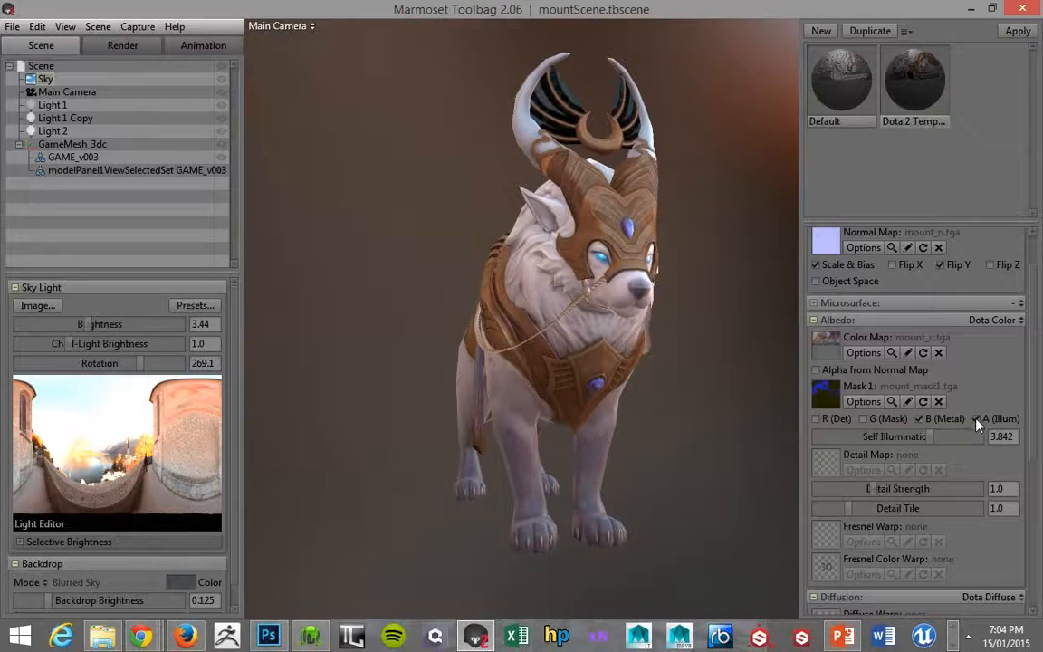
# Compare how the mount model reads from far away and close up, and bring it round to its side.
pyautogui.moveTo(696, 314); pyautogui.dragTo(717, 281)
pyautogui.scroll(-6, 639, 222)
pyautogui.scroll(8, 700, 347)
pyautogui.scroll(-4, 567, 205)
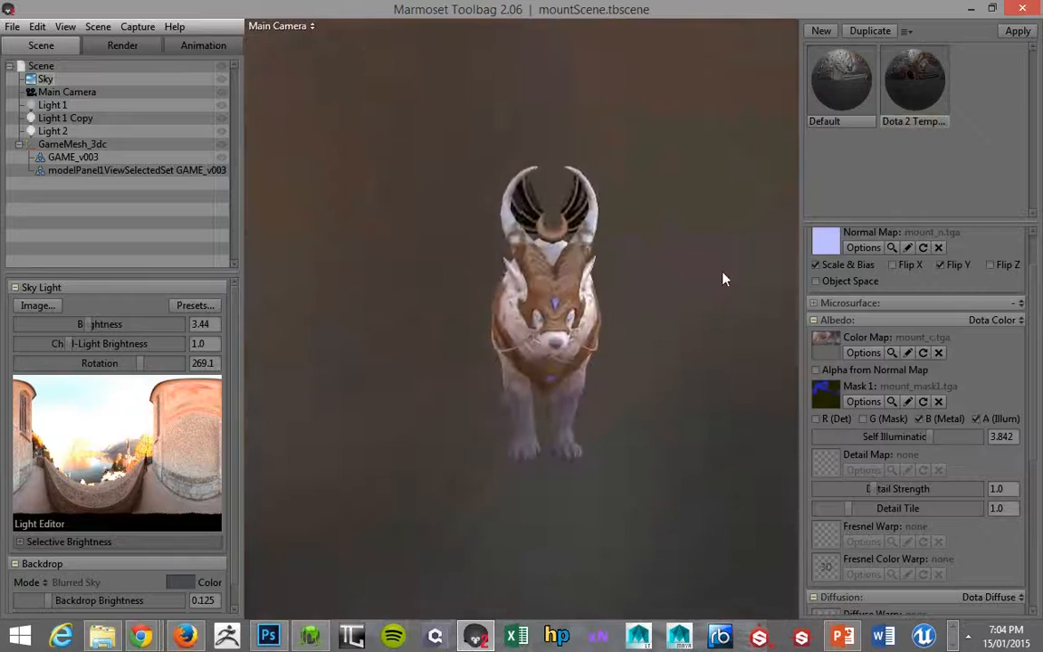
pyautogui.scroll(6, 705, 247)
pyautogui.scroll(-3, 679, 297)
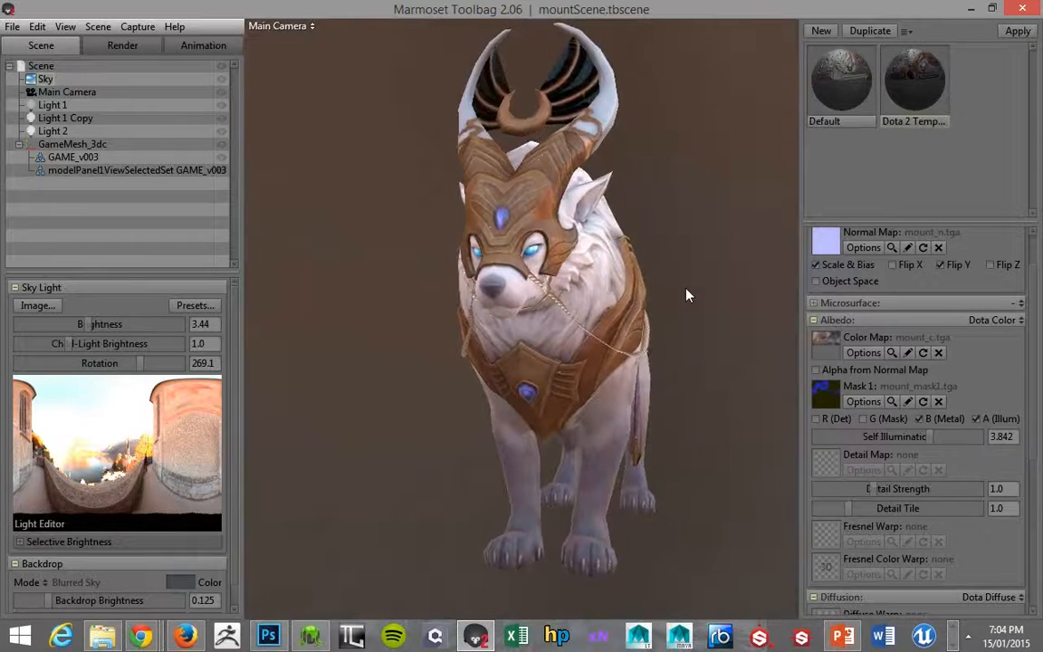
pyautogui.scroll(-3, 674, 271)
pyautogui.moveTo(654, 258); pyautogui.dragTo(411, 255)
# Enable the R (Det) and G (Mask) channels of Mask 1 and the G (Rim) channel of Mask 2.
pyautogui.scroll(-2, 902, 405)
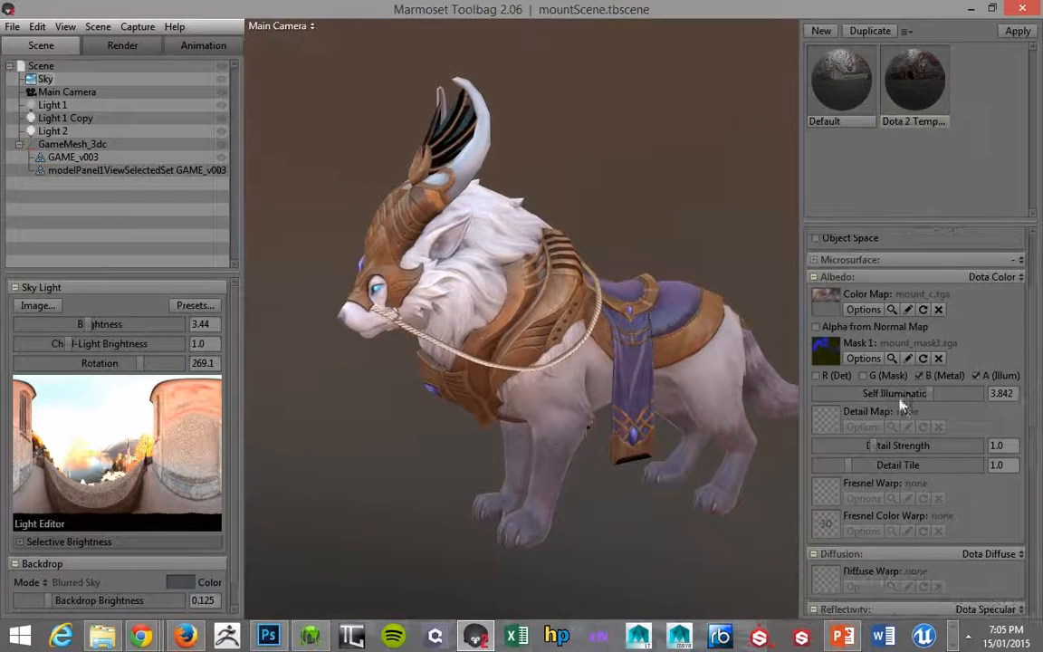
pyautogui.click(818, 376)
pyautogui.scroll(-10, 1032, 455)
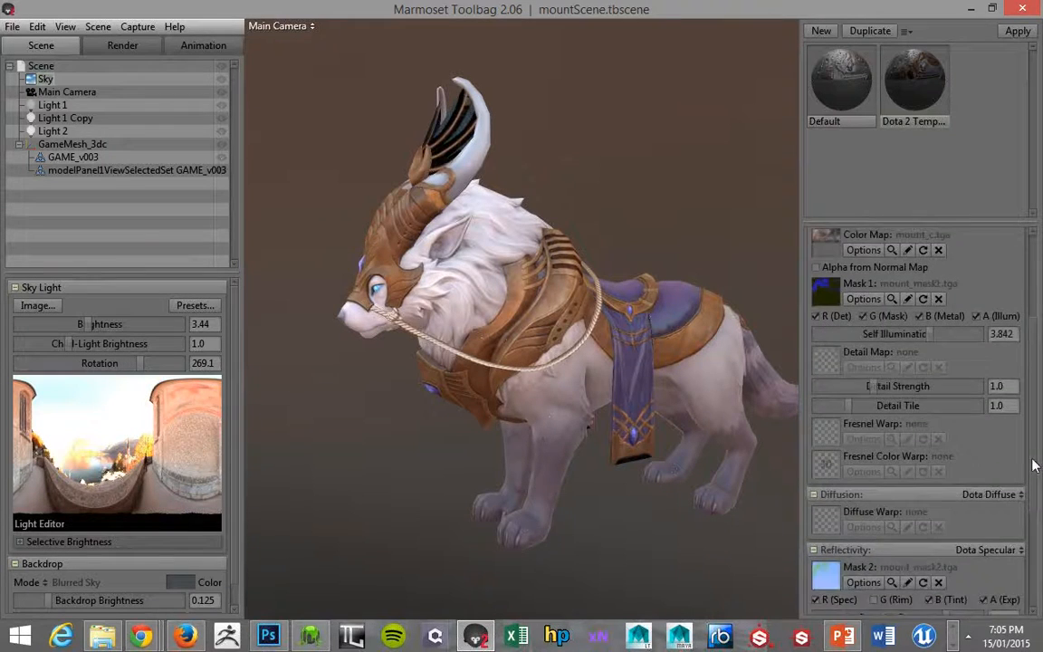
pyautogui.click(872, 416)
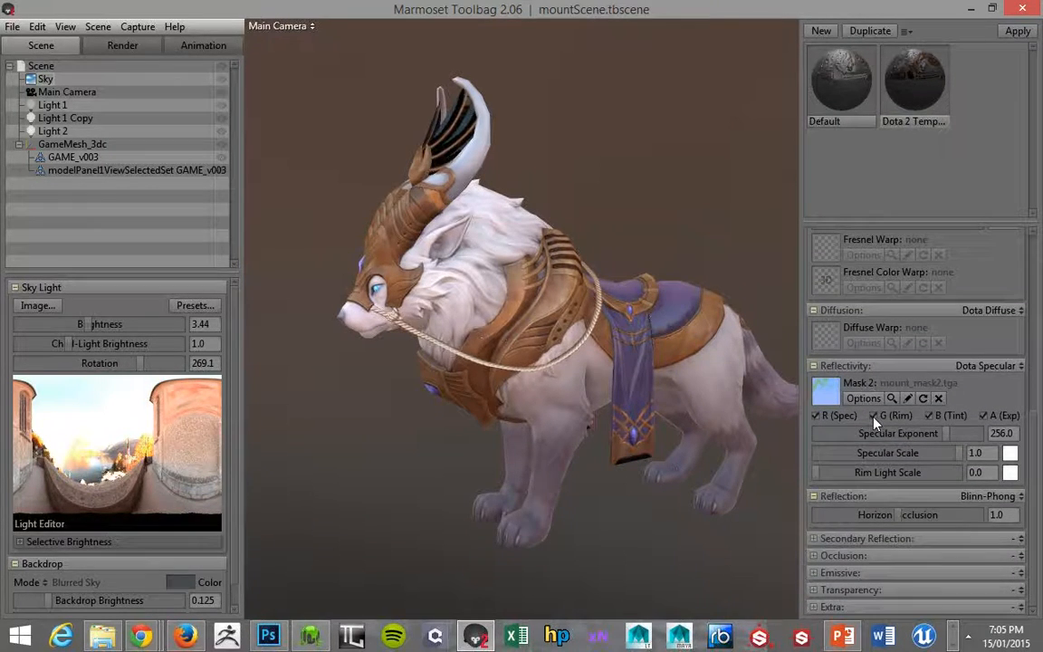
# Set the material's rim light scale to about 0.664 and its specular scale to 5.
pyautogui.moveTo(828, 472)
pyautogui.mouseDown()
pyautogui.moveTo(917, 465)
pyautogui.moveTo(860, 455)
pyautogui.mouseUp()
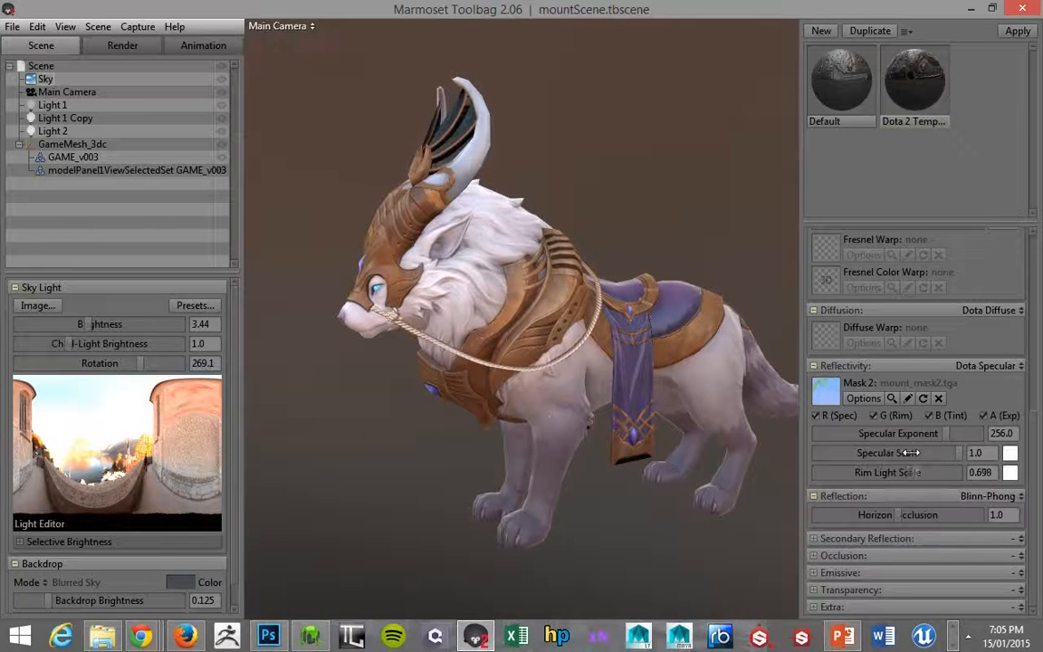
pyautogui.moveTo(953, 457)
pyautogui.mouseDown()
pyautogui.moveTo(939, 452)
pyautogui.moveTo(975, 453)
pyautogui.mouseUp()
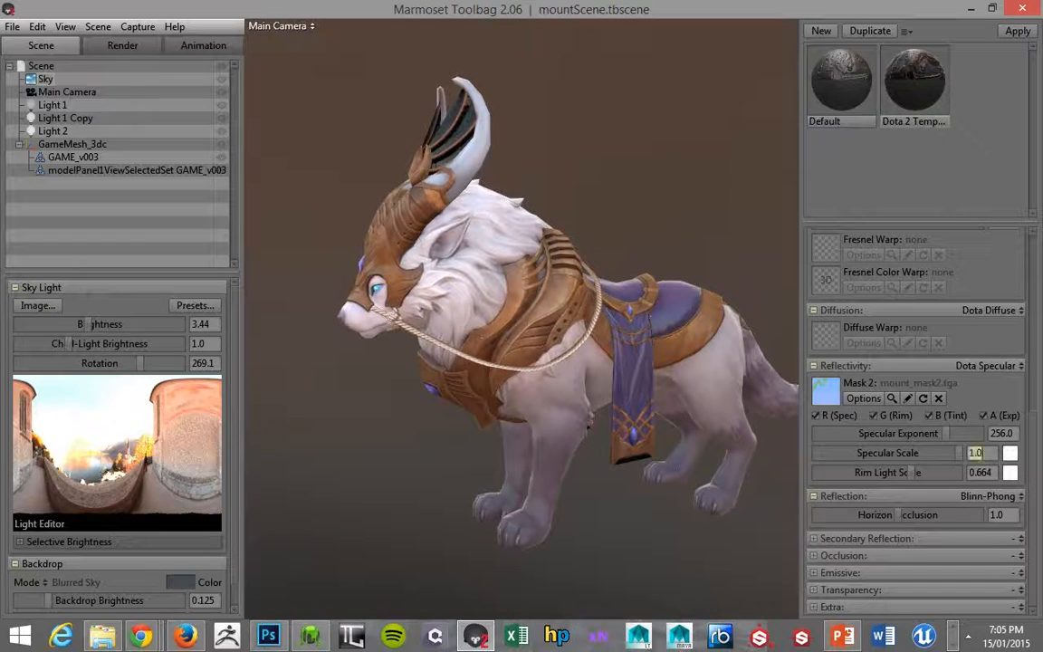
pyautogui.write('5')
pyautogui.press('Return')
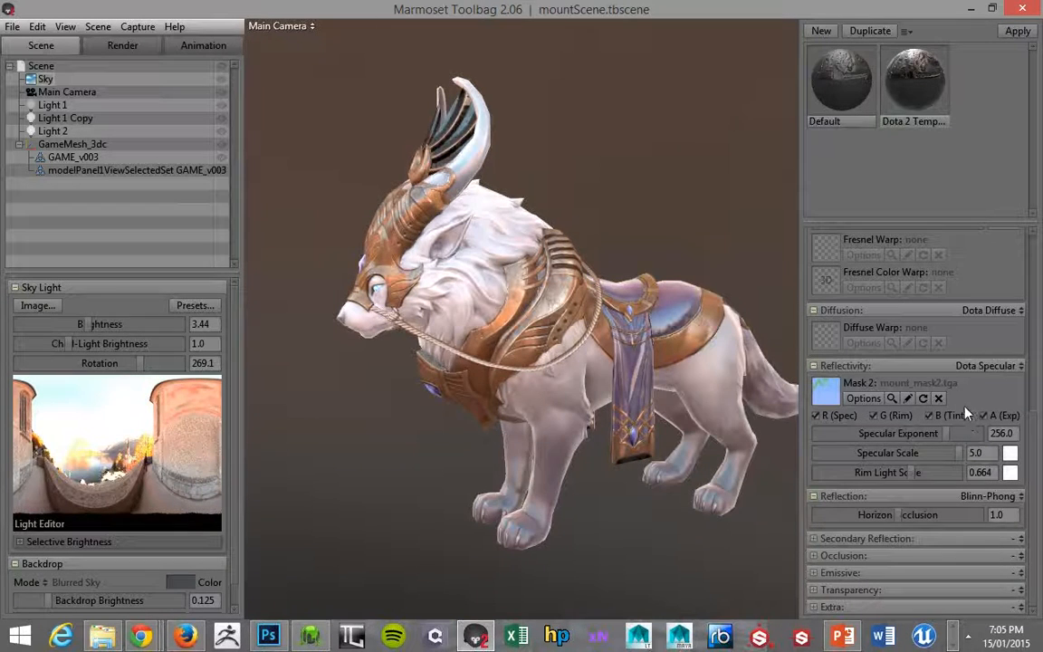
# Examine the specular highlights on the armour, saddle and fur from slightly different side angles.
pyautogui.moveTo(634, 332); pyautogui.dragTo(709, 273)
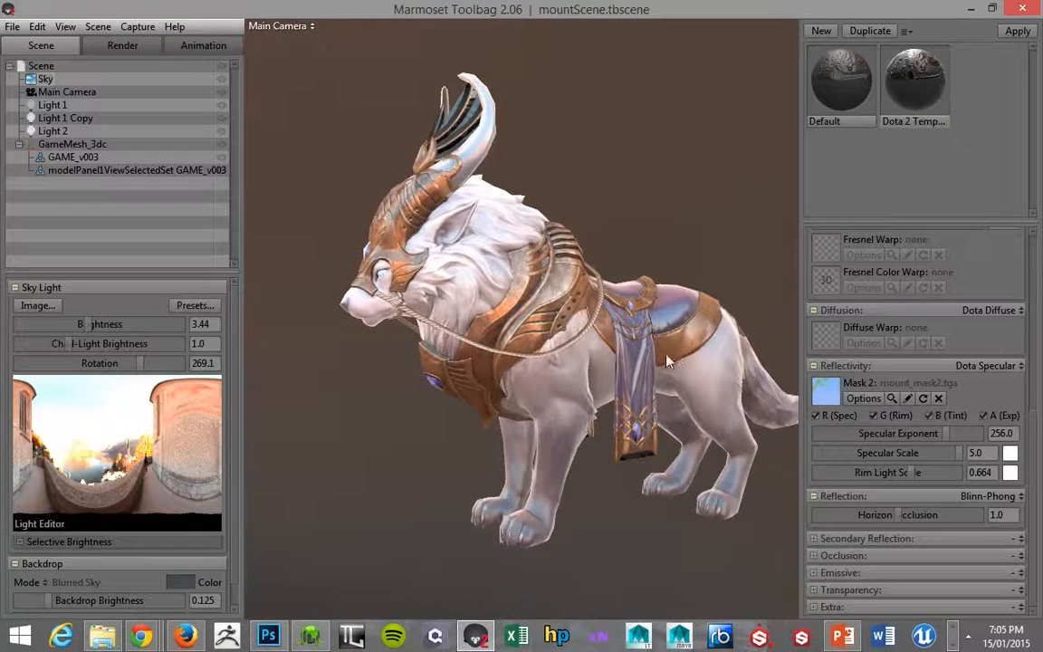
pyautogui.moveTo(595, 312); pyautogui.dragTo(543, 325)
pyautogui.moveTo(672, 342); pyautogui.dragTo(606, 359)
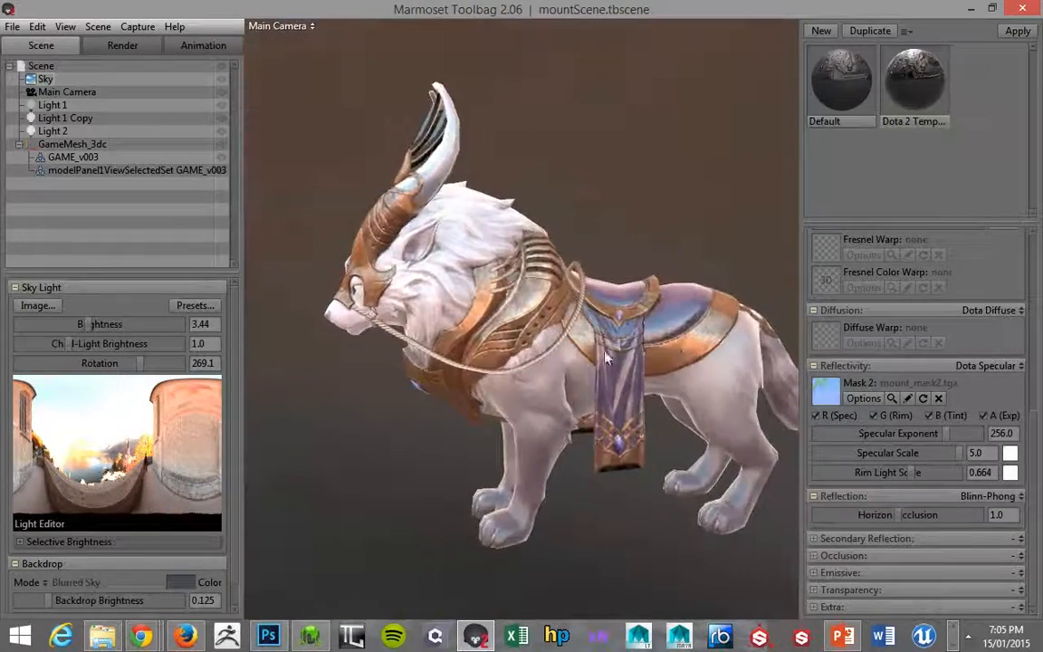
# Switch to Photoshop and, in mount_v002.psd, hide the R - Spec group and show the B - Tint SPec group.
pyautogui.hotkey('alt', 'Tab')
pyautogui.click(322, 55)
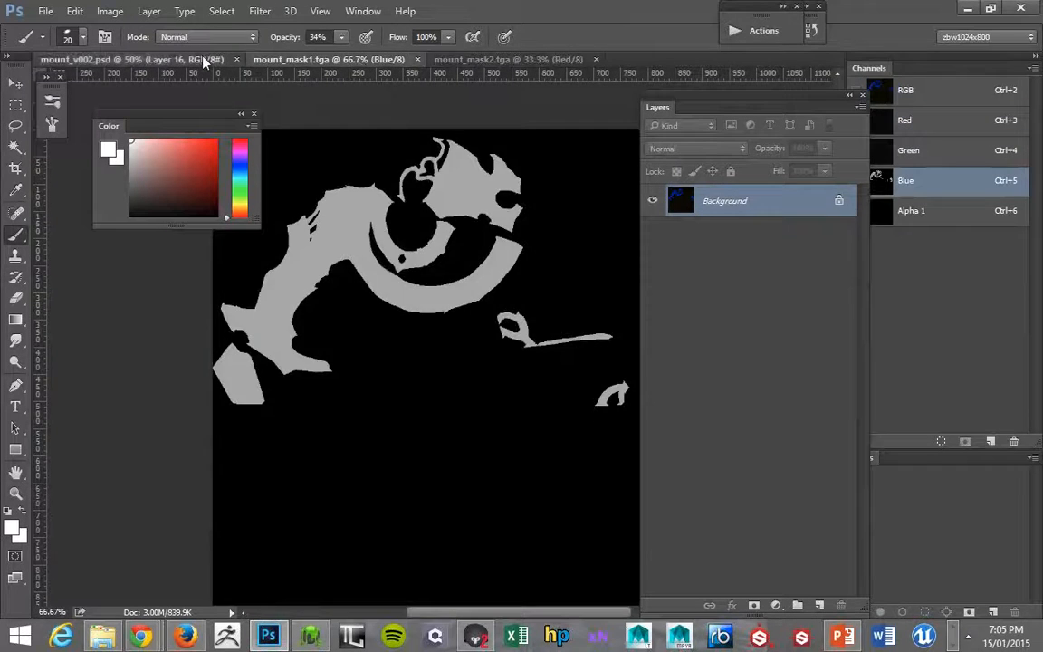
pyautogui.click(202, 58)
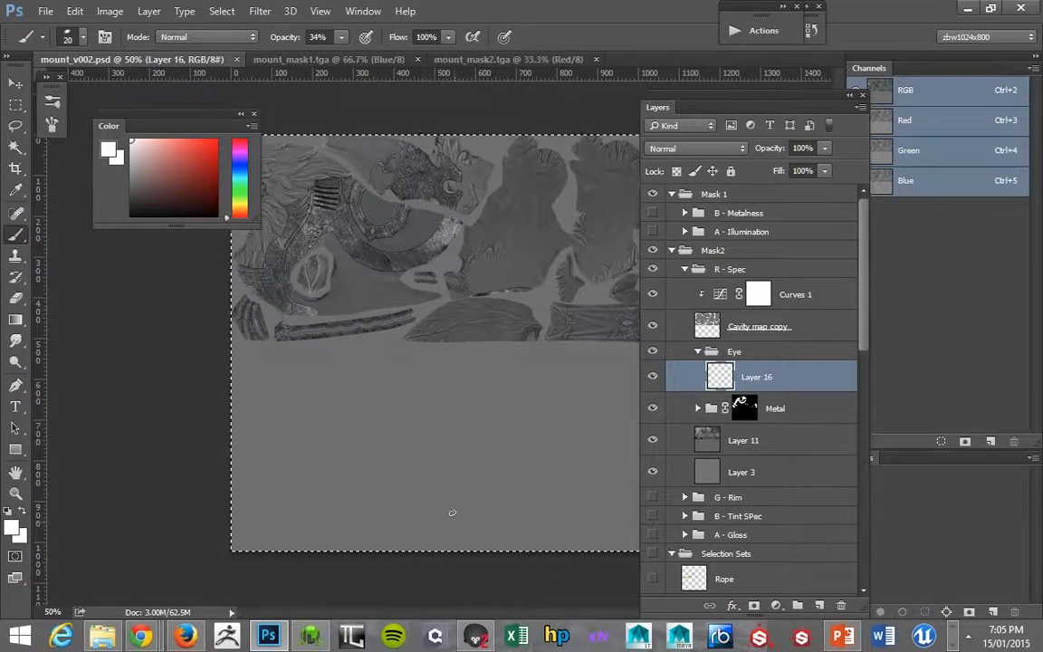
pyautogui.click(684, 269)
pyautogui.click(653, 269)
pyautogui.click(653, 307)
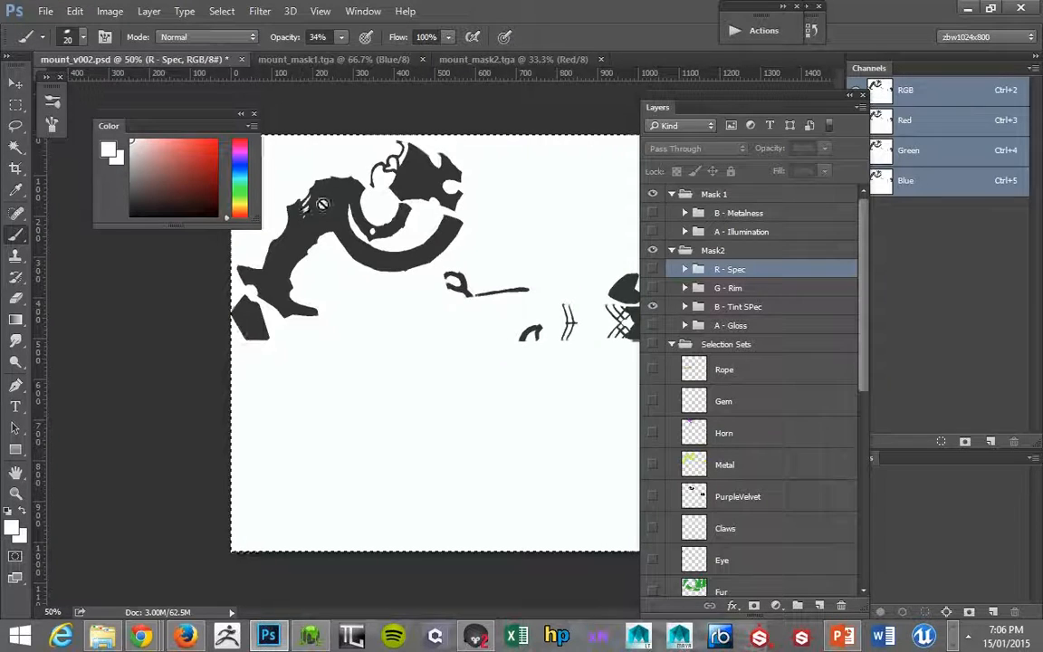
# Return to Marmoset Toolbag and inspect the tinted highlights on the metal and cloth from a higher angle.
pyautogui.hotkey('alt', 'Tab')
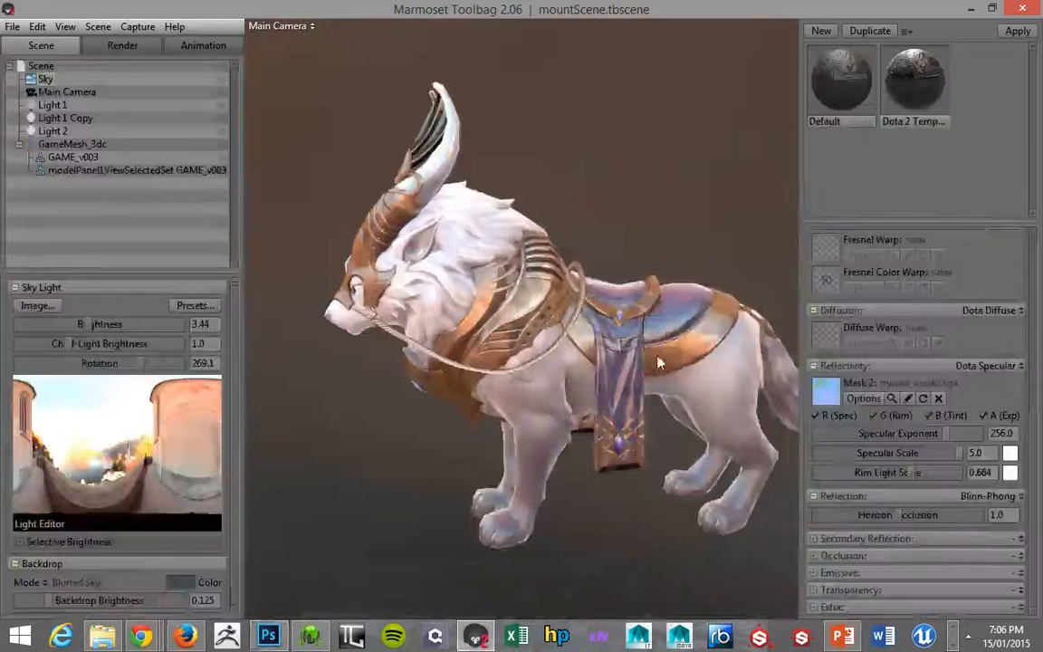
pyautogui.moveTo(522, 311); pyautogui.dragTo(152, 322)
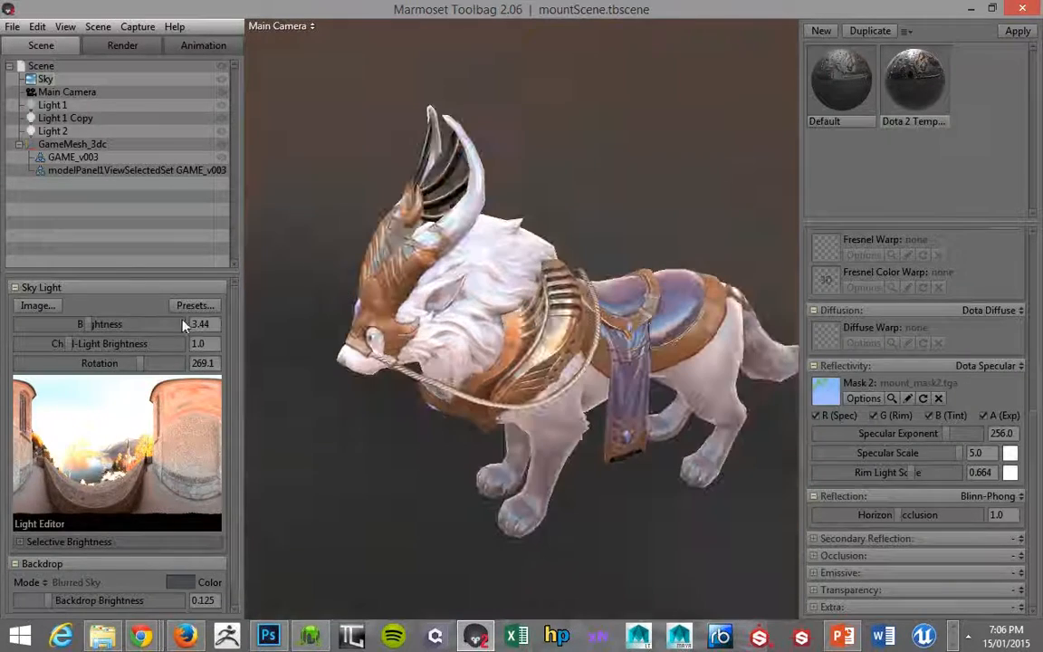
pyautogui.moveTo(582, 393); pyautogui.dragTo(464, 407)
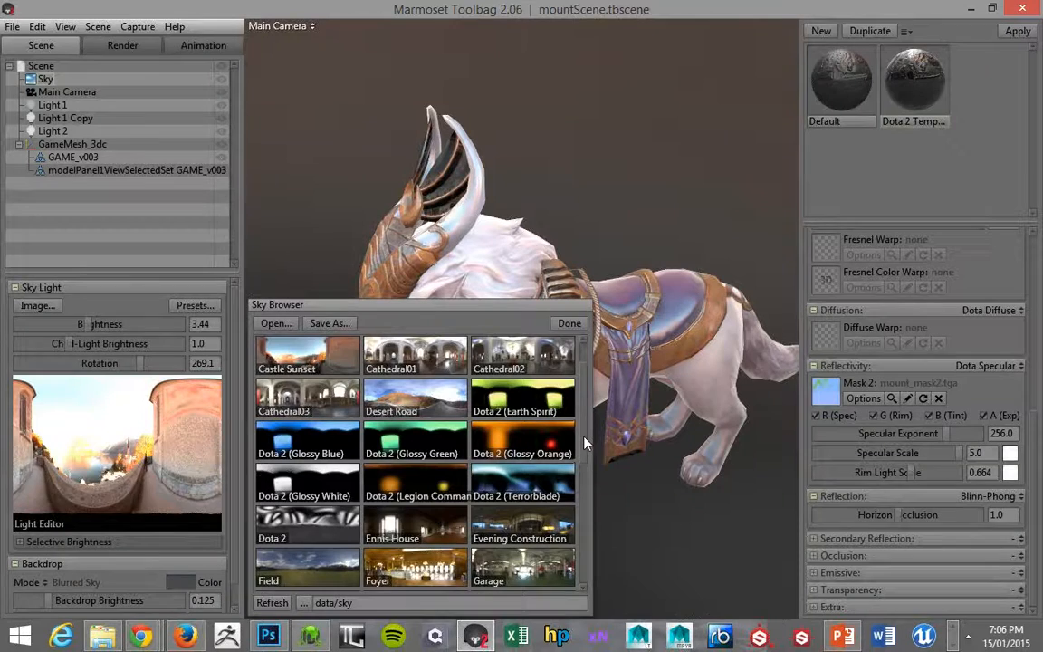
# Light the scene with the Dota 2 (Glossy White) sky preset and raise the sky brightness to about 5.317.
pyautogui.scroll(-1, 584, 443)
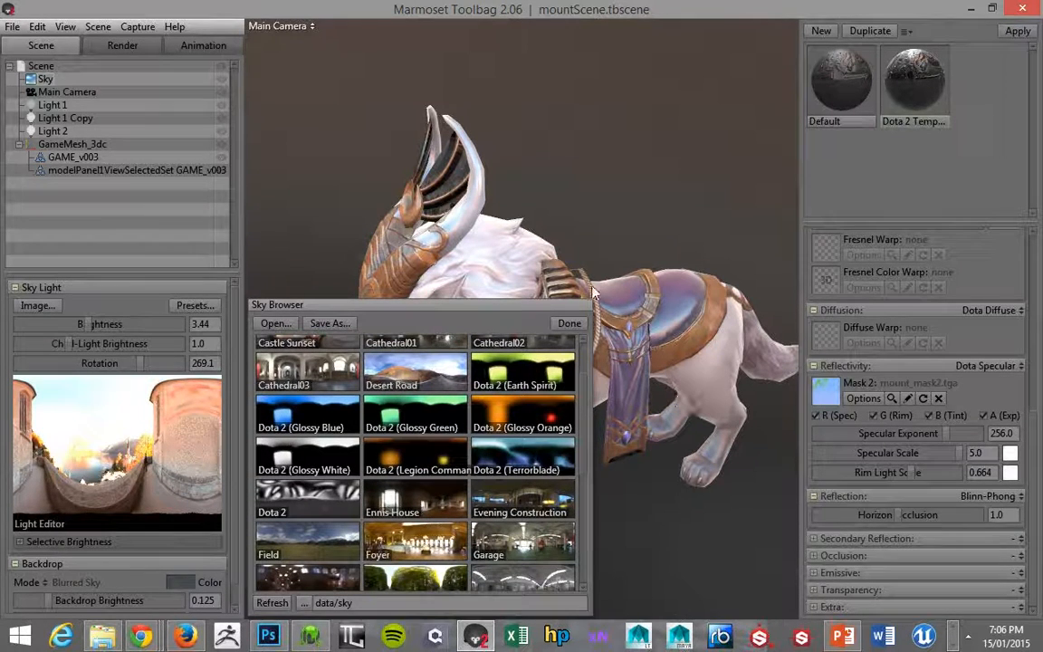
pyautogui.scroll(-2, 590, 452)
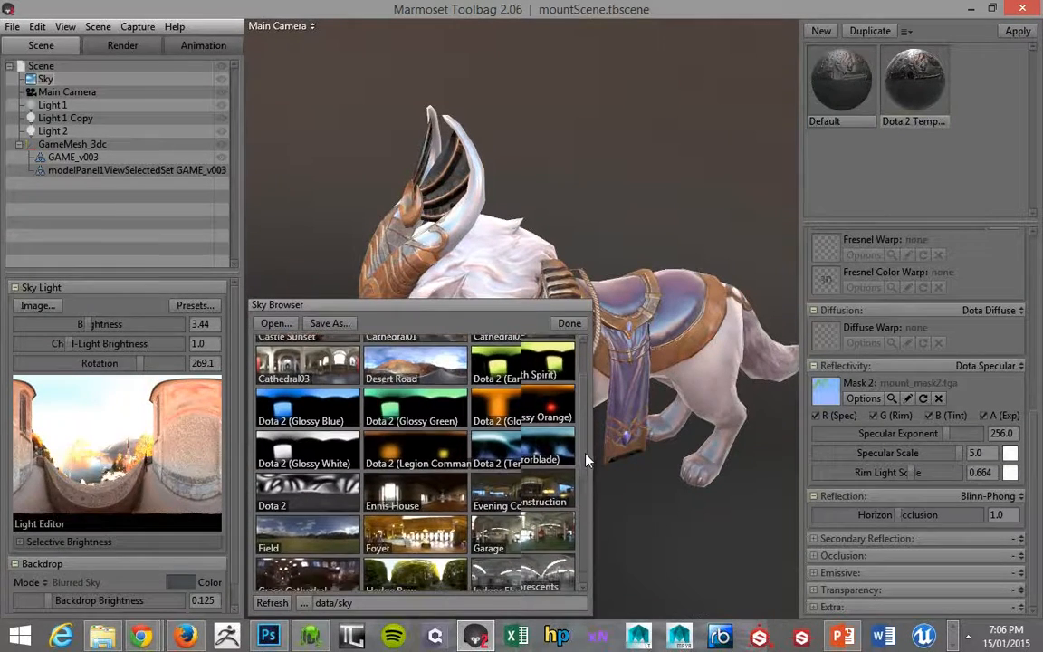
pyautogui.scroll(-6, 589, 471)
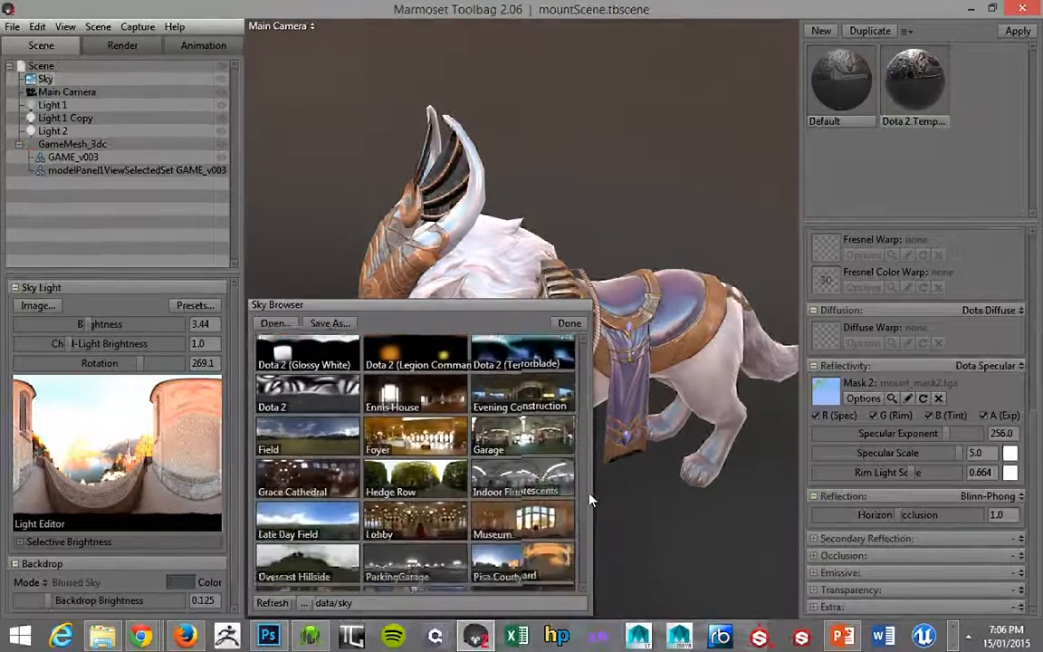
pyautogui.scroll(10, 590, 434)
pyautogui.moveTo(590, 434); pyautogui.dragTo(590, 445)
pyautogui.click(324, 472)
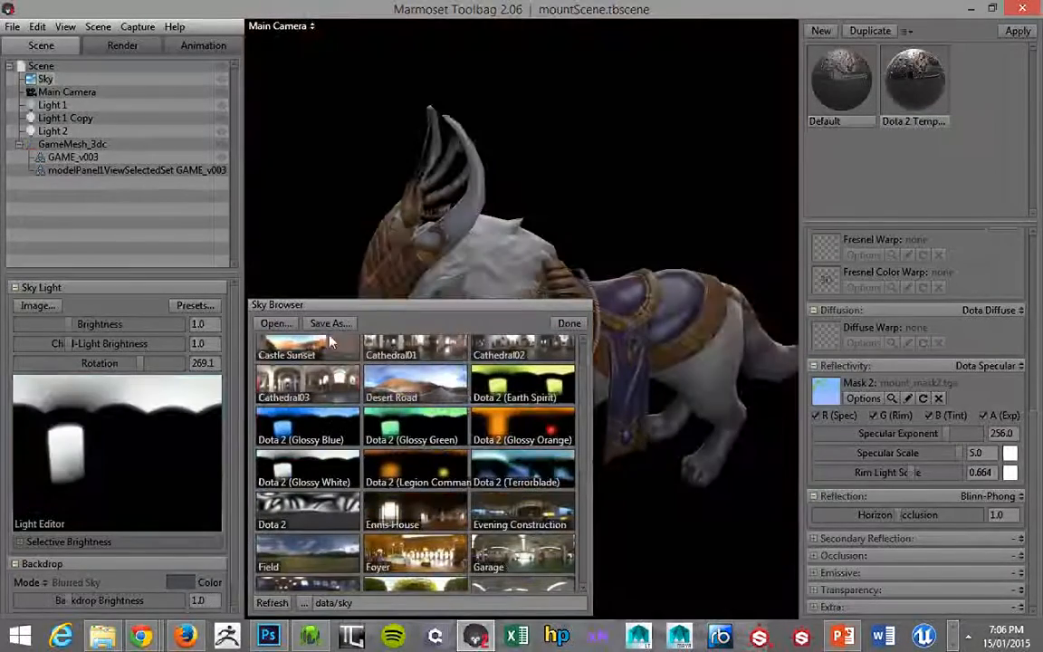
pyautogui.click(568, 324)
pyautogui.moveTo(588, 413); pyautogui.dragTo(571, 324)
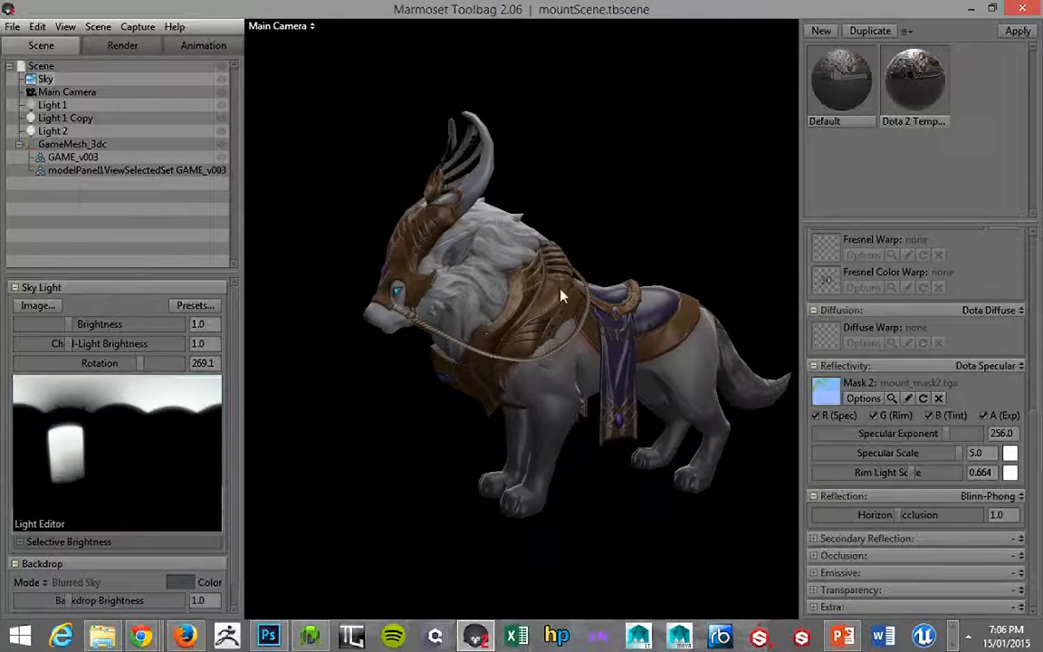
pyautogui.moveTo(71, 324)
pyautogui.mouseDown()
pyautogui.moveTo(102, 322)
pyautogui.moveTo(88, 324)
pyautogui.mouseUp()
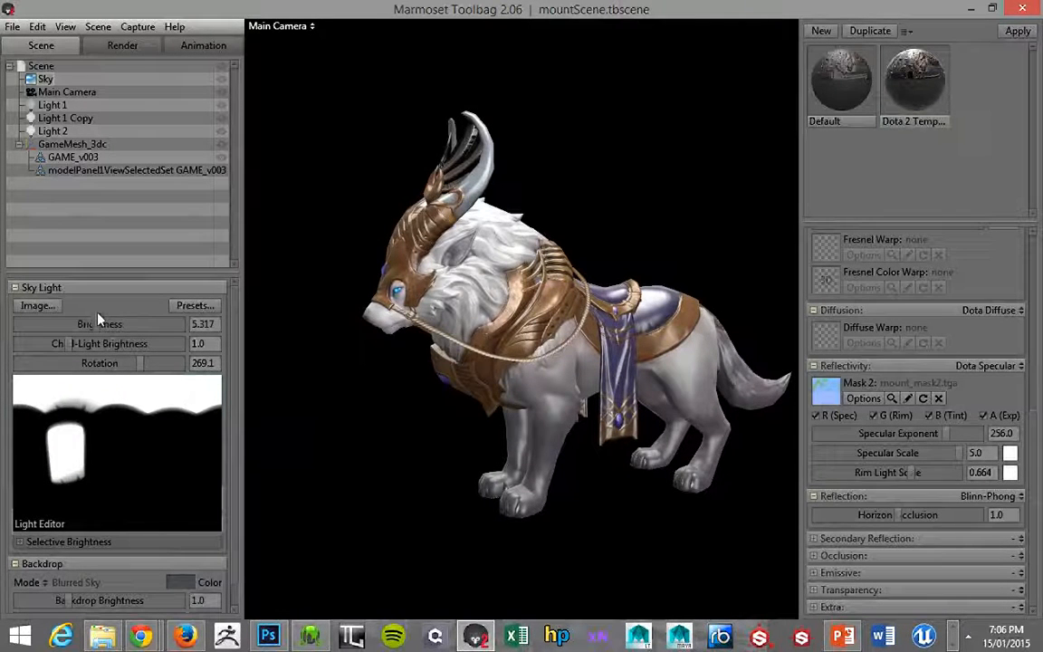
pyautogui.moveTo(289, 303); pyautogui.dragTo(362, 341)
# Try the Studio01 sky preset as the scene lighting.
pyautogui.click(190, 305)
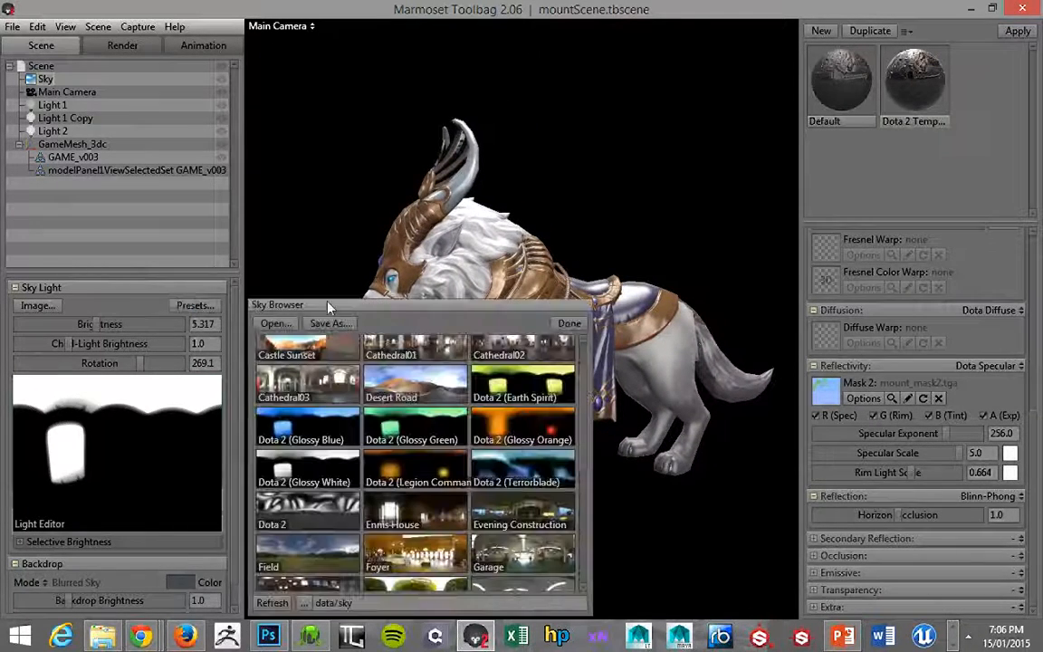
pyautogui.scroll(1, 584, 398)
pyautogui.scroll(-3, 586, 426)
pyautogui.scroll(-3, 543, 443)
pyautogui.click(522, 489)
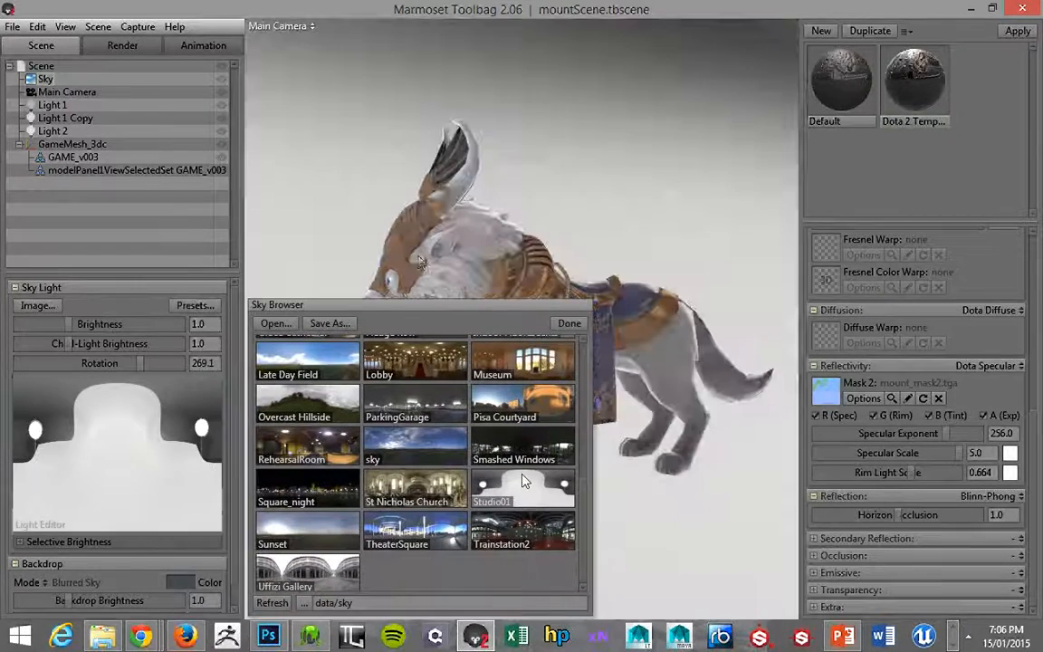
pyautogui.click(564, 328)
pyautogui.moveTo(398, 286)
pyautogui.keyDown('alt'); pyautogui.mouseDown()
pyautogui.moveTo(493, 281)
pyautogui.moveTo(369, 286)
pyautogui.moveTo(402, 286)
pyautogui.mouseUp(); pyautogui.keyUp('alt')
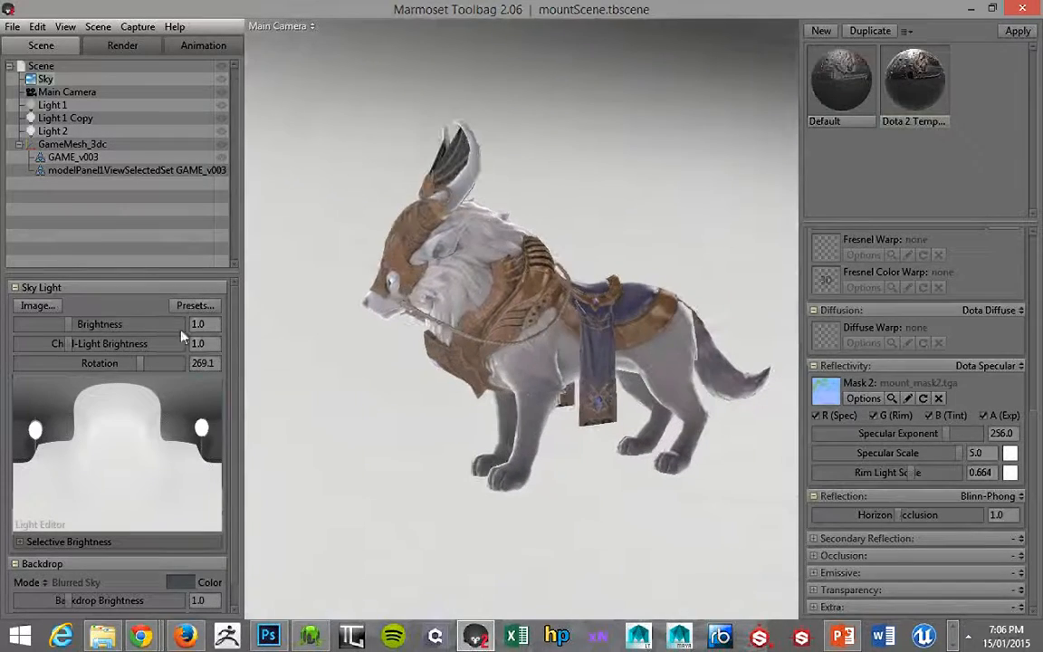
# Light the scene with the Dota 2 (Glossy White) sky preset and close the sky browser.
pyautogui.click(196, 306)
pyautogui.scroll(7, 543, 434)
pyautogui.click(292, 466)
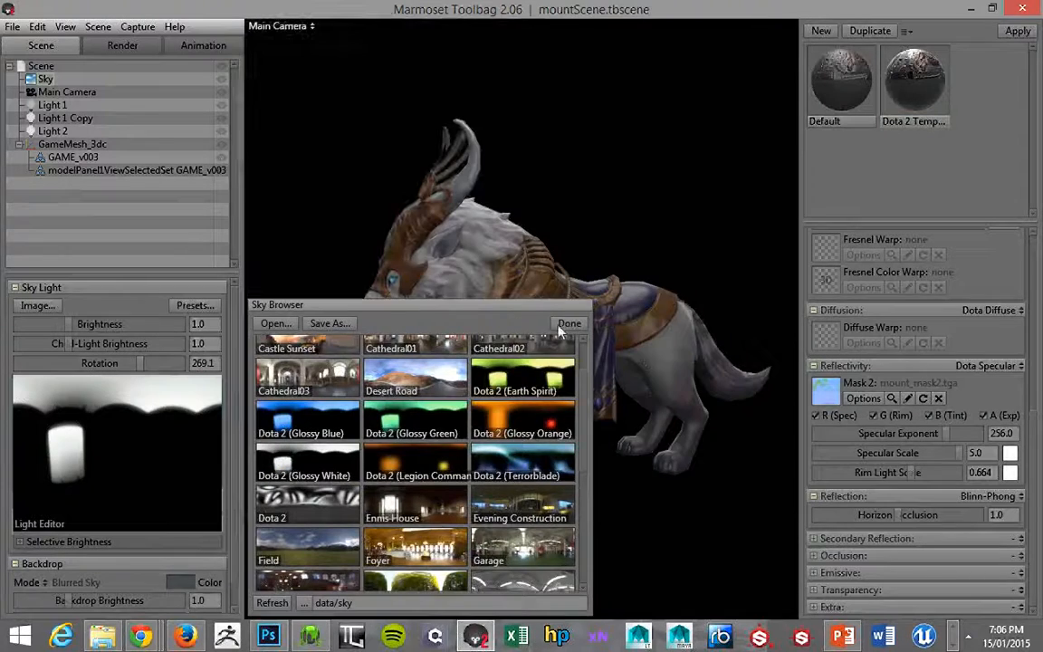
pyautogui.click(569, 323)
# Set the sky brightness to about 2.585, the child-light brightness to 0 and the sky rotation to about 237.
pyautogui.moveTo(69, 323); pyautogui.dragTo(128, 354)
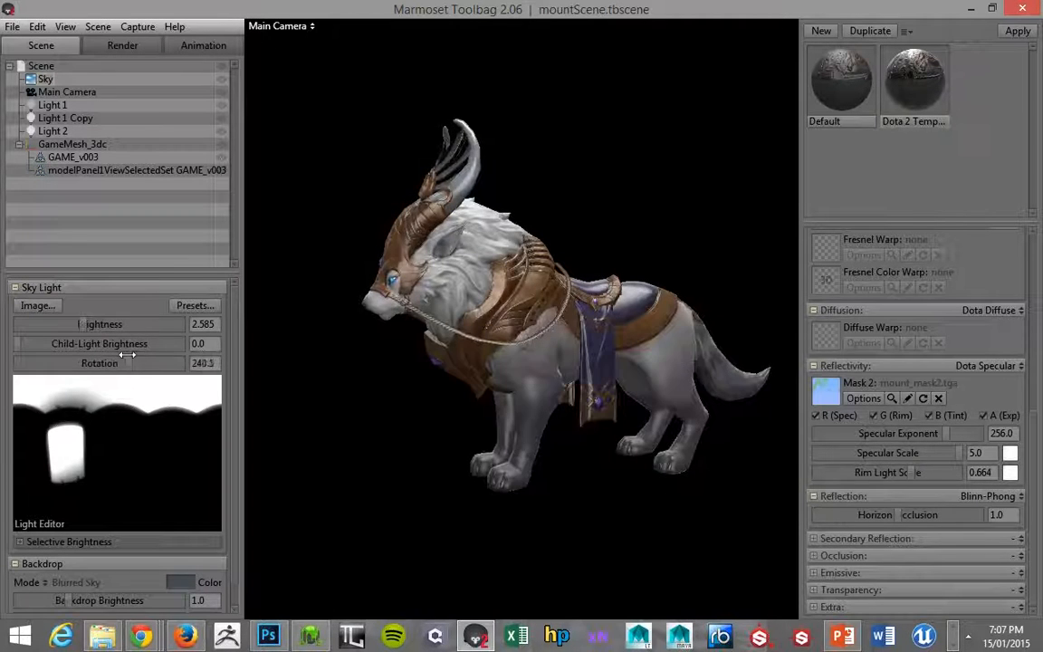
pyautogui.scroll(-5, 347, 379)
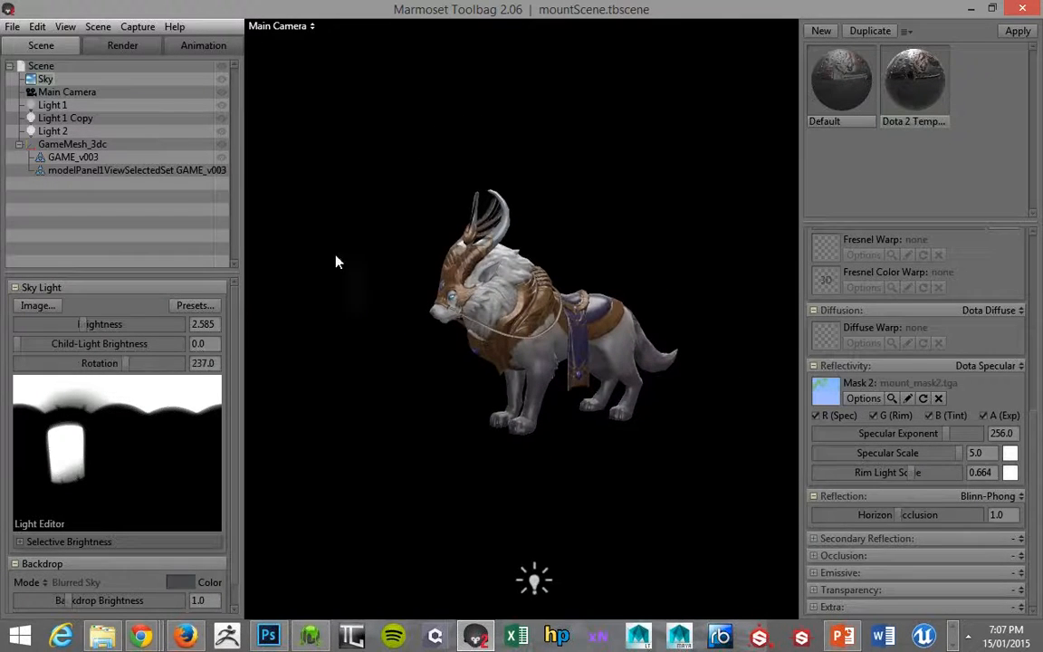
pyautogui.click(209, 364)
# Move Light 1 up toward the mount's feet and set its brightness to about 1.681.
pyautogui.moveTo(306, 432); pyautogui.dragTo(251, 395)
pyautogui.click(608, 407)
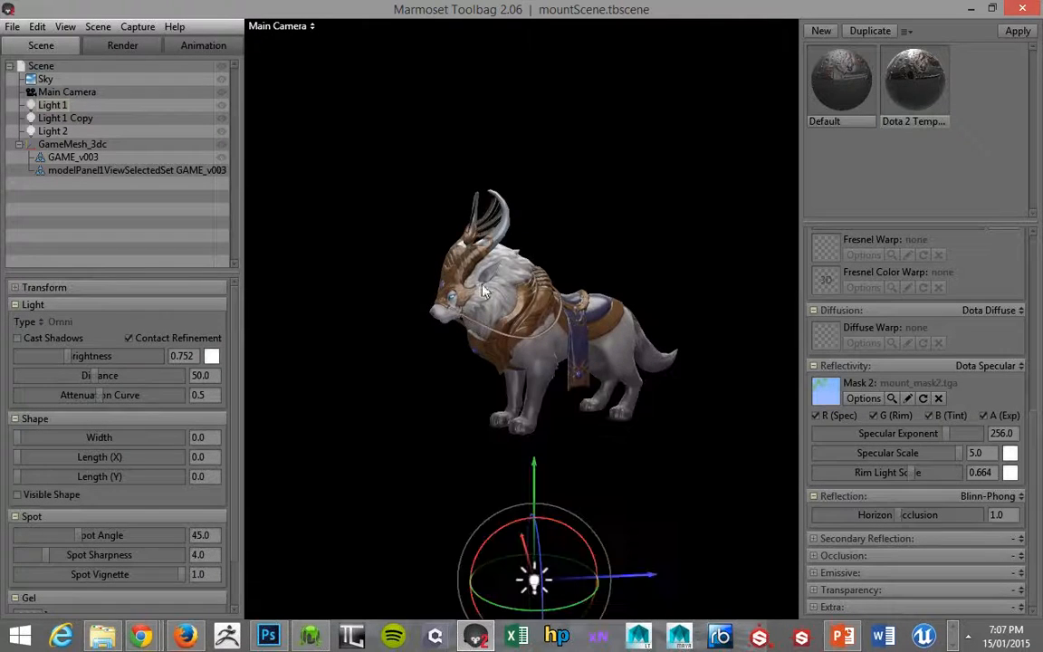
pyautogui.moveTo(367, 219); pyautogui.dragTo(389, 251, button='right')
pyautogui.moveTo(390, 251); pyautogui.dragTo(371, 230)
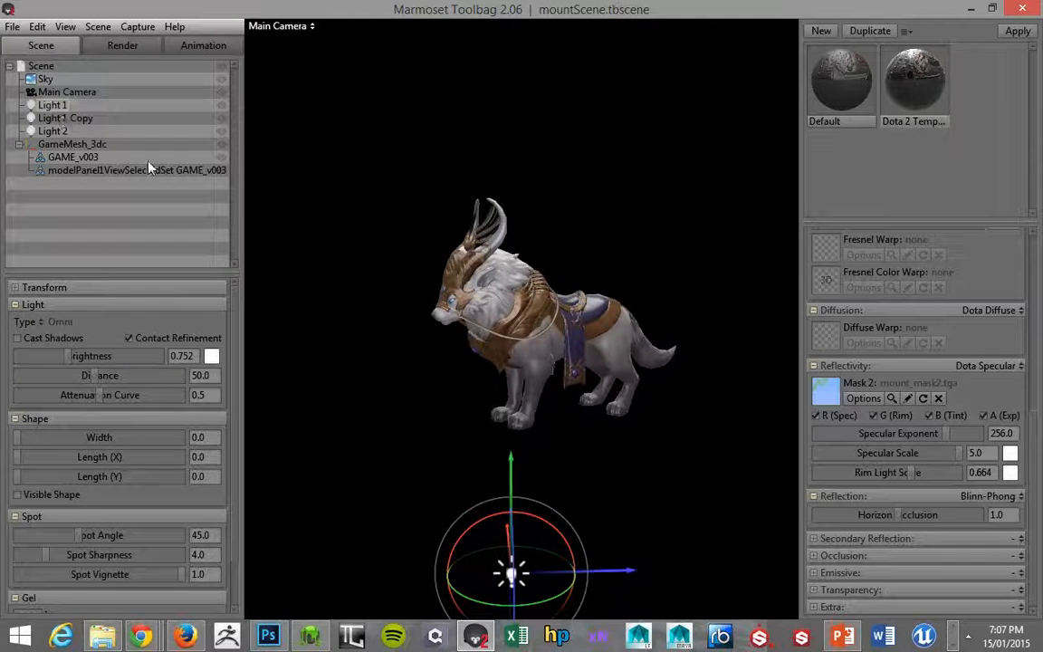
pyautogui.moveTo(512, 493); pyautogui.dragTo(315, 256)
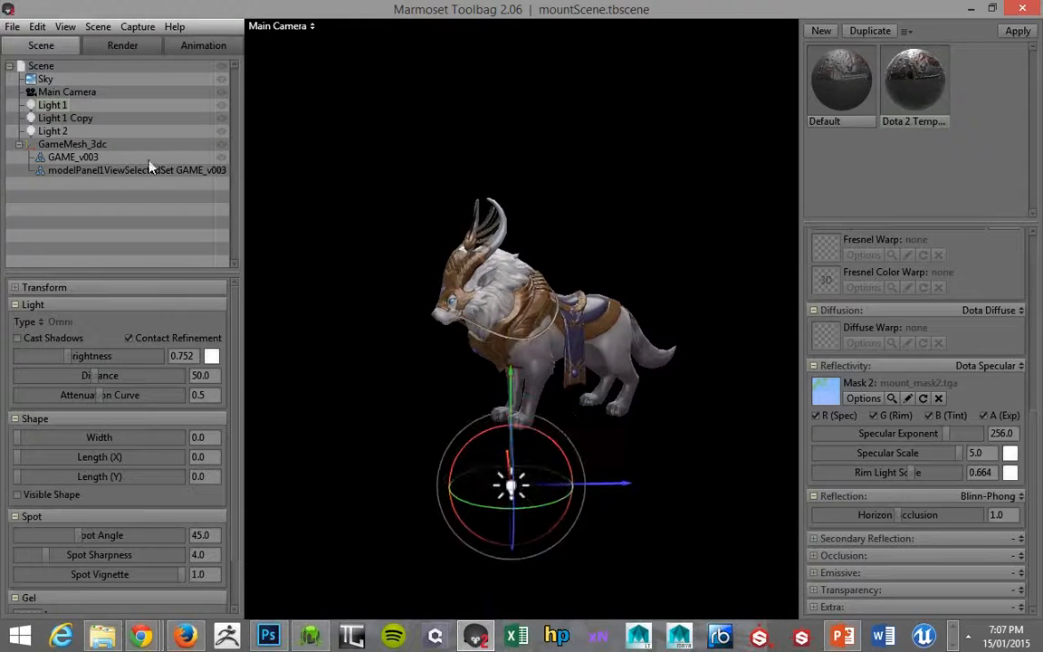
pyautogui.moveTo(76, 362)
pyautogui.mouseDown()
pyautogui.moveTo(84, 353)
pyautogui.moveTo(72, 355)
pyautogui.mouseUp()
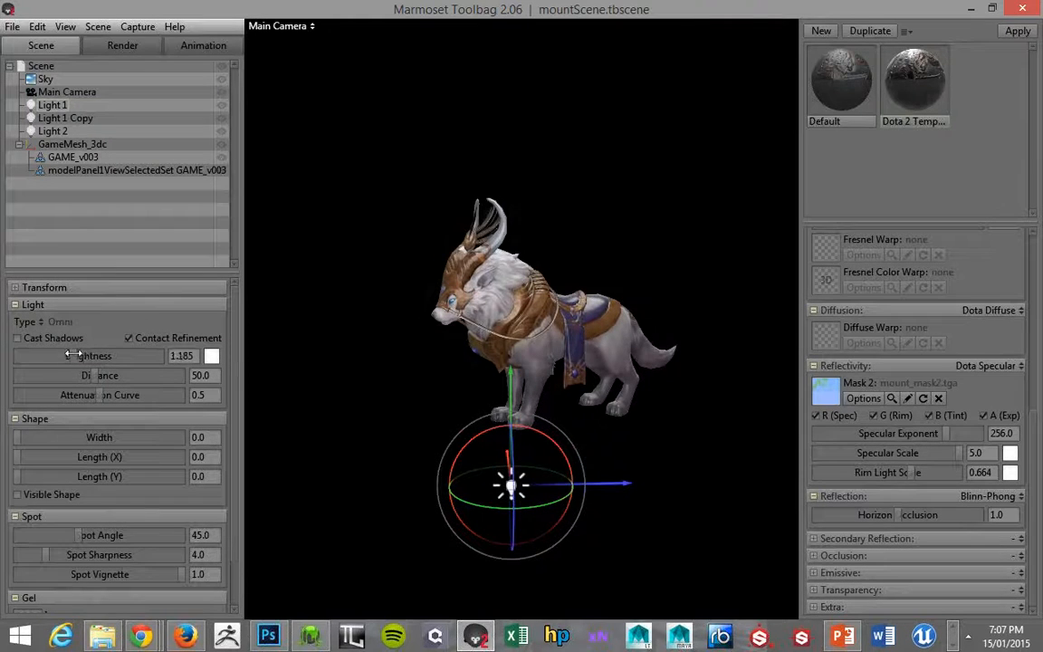
# Set the brightness of Light 1 Copy to 4.0 and of Light 2 to 2.0.
pyautogui.click(56, 117)
pyautogui.moveTo(72, 356); pyautogui.dragTo(91, 352)
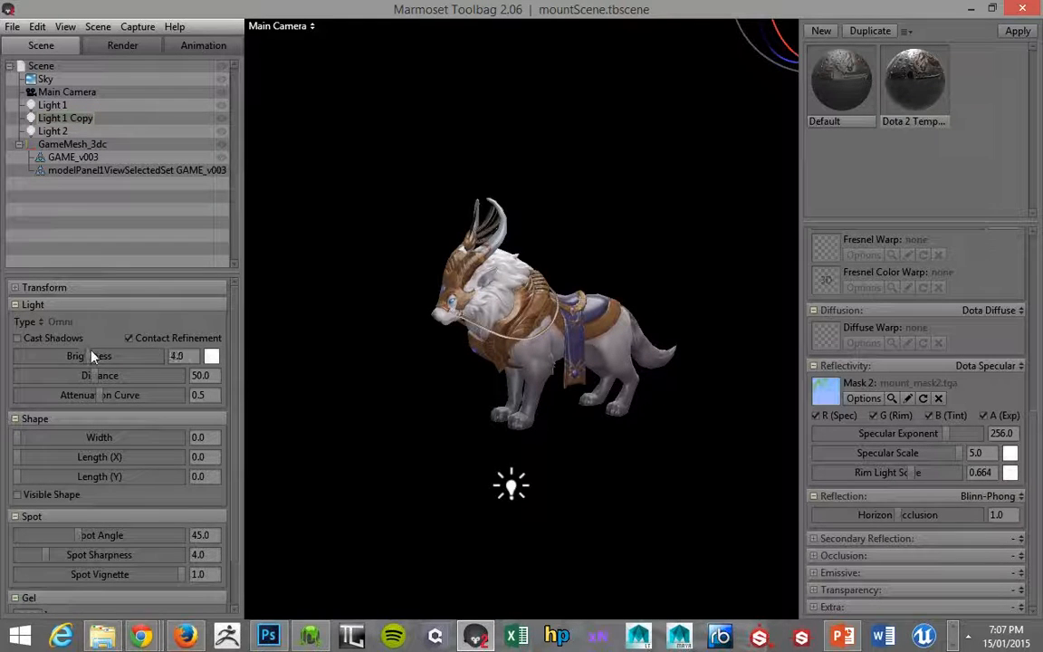
pyautogui.click(57, 132)
pyautogui.moveTo(80, 356)
pyautogui.mouseDown()
pyautogui.moveTo(122, 356)
pyautogui.moveTo(81, 356)
pyautogui.mouseUp()
pyautogui.write('2')
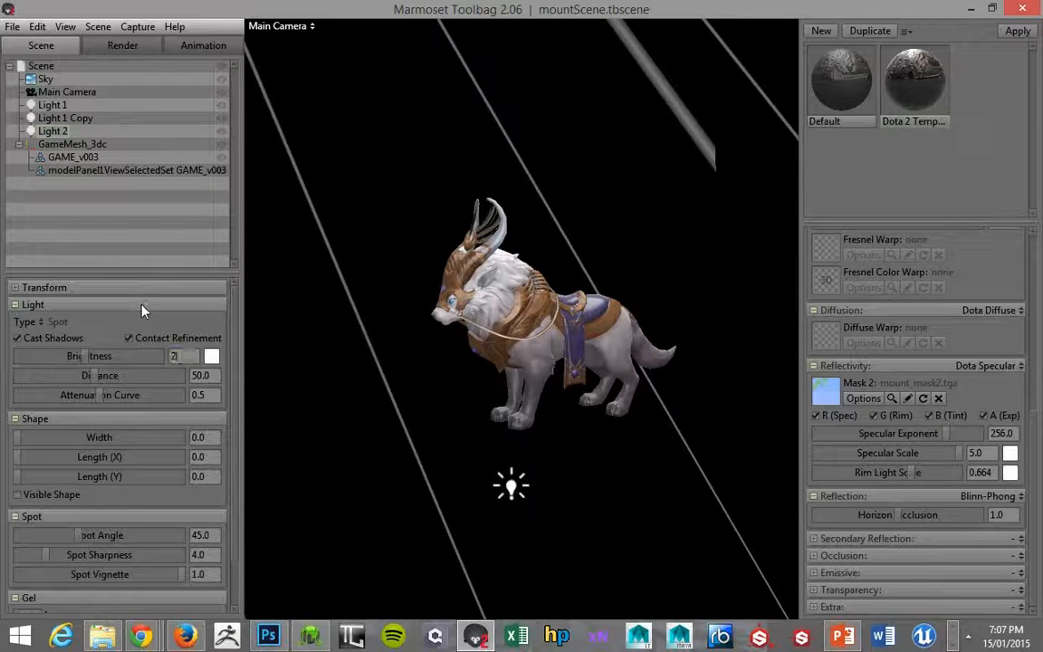
pyautogui.press('Return')
# Examine from a wider view where Light 1 and Light 1 Copy sit around the mount.
pyautogui.keyDown('alt'); pyautogui.moveTo(412, 321); pyautogui.dragTo(331, 236, button='right'); pyautogui.keyUp('alt')
pyautogui.keyDown('alt'); pyautogui.moveTo(331, 241); pyautogui.dragTo(387, 356); pyautogui.keyUp('alt')
pyautogui.click(572, 429)
pyautogui.keyDown('alt'); pyautogui.moveTo(572, 429); pyautogui.dragTo(448, 256); pyautogui.keyUp('alt')
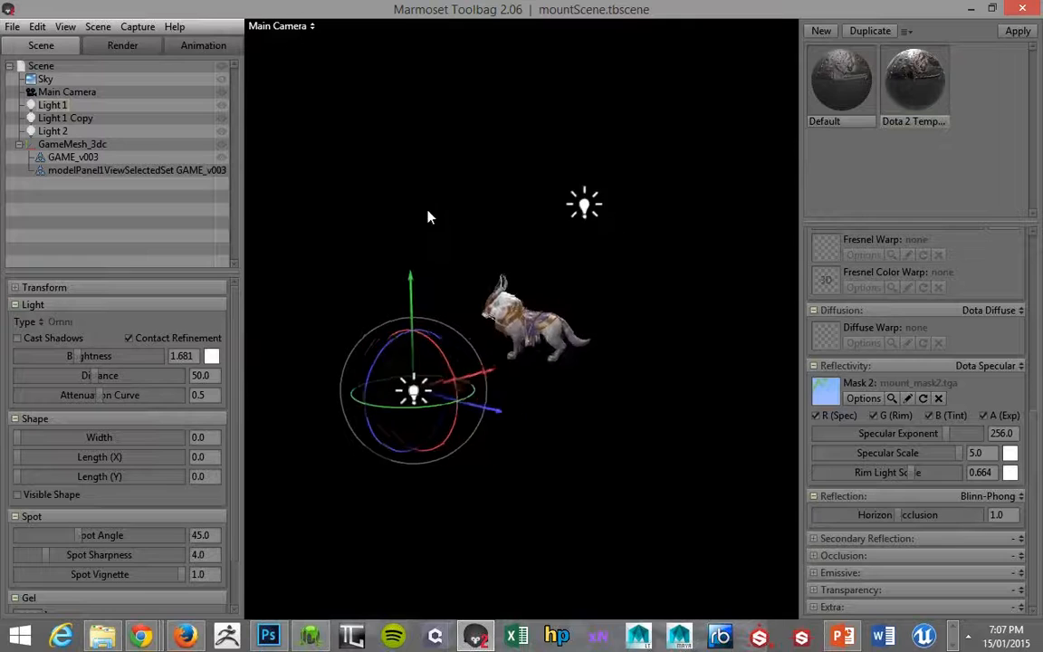
pyautogui.click(568, 201)
pyautogui.moveTo(546, 209); pyautogui.dragTo(731, 345)
pyautogui.keyDown('alt'); pyautogui.moveTo(636, 261); pyautogui.dragTo(595, 172); pyautogui.keyUp('alt')
pyautogui.scroll(-3, 595, 172)
# Rotate the Light 2 spotlight to adjust how its beam is aimed at the mount.
pyautogui.click(398, 94)
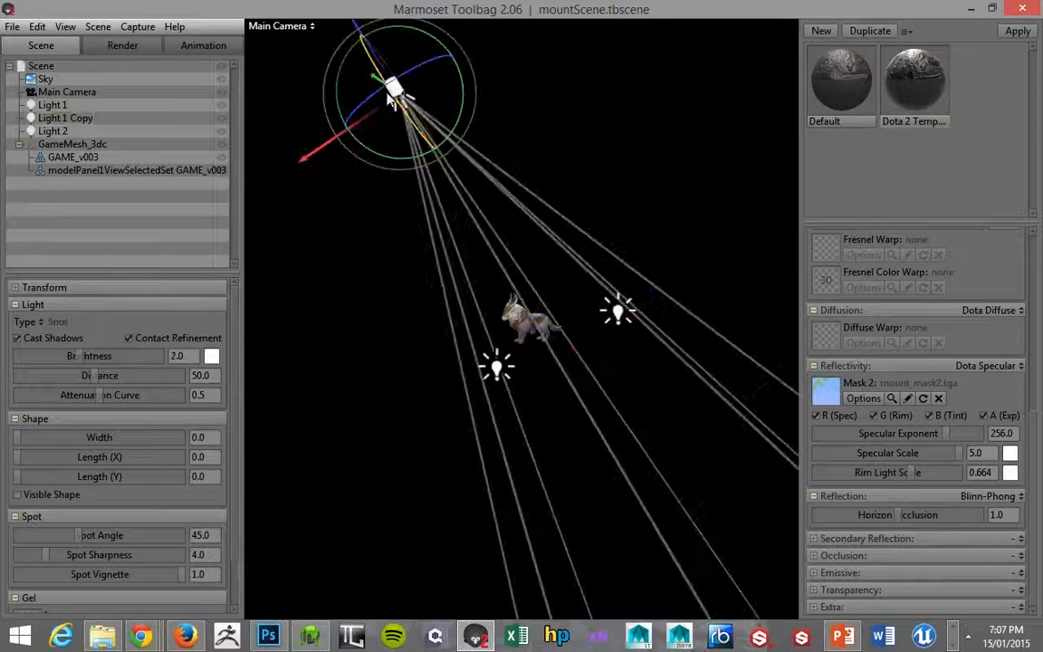
pyautogui.keyDown('alt'); pyautogui.moveTo(407, 129); pyautogui.dragTo(411, 142, button='middle'); pyautogui.keyUp('alt')
pyautogui.moveTo(359, 41); pyautogui.dragTo(404, 197)
pyautogui.scroll(3, 480, 210)
pyautogui.keyDown('alt'); pyautogui.moveTo(482, 212); pyautogui.dragTo(259, 331); pyautogui.keyUp('alt')
pyautogui.moveTo(378, 240); pyautogui.dragTo(607, 282)
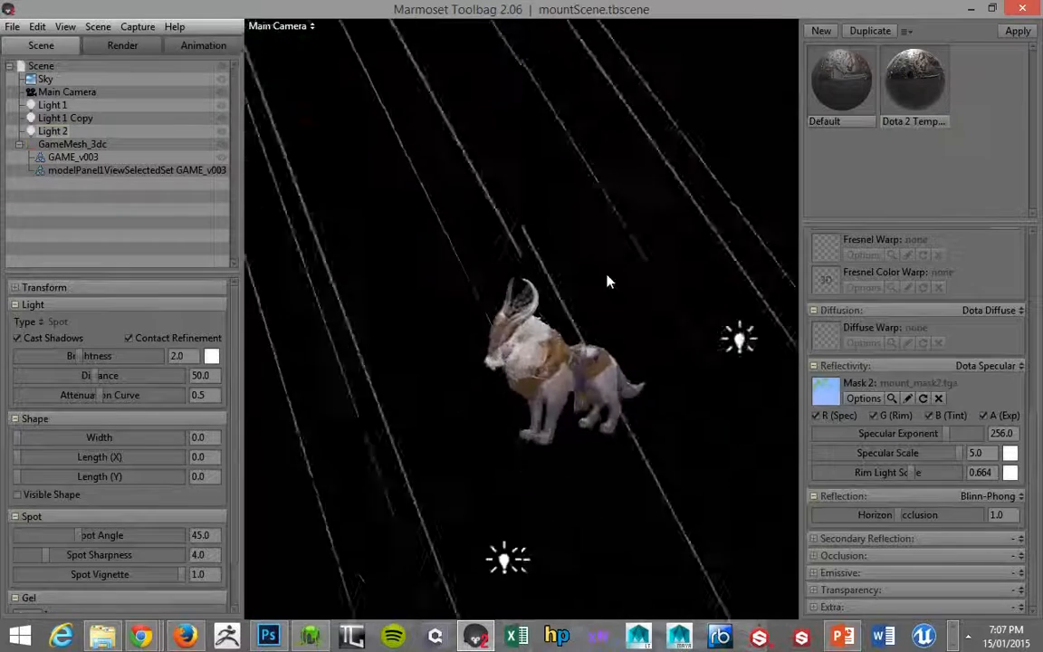
# Widen Light 2's spot angle to about 98.01 and set its spot sharpness to about 5.913.
pyautogui.scroll(5, 607, 282)
pyautogui.scroll(-2, 226, 371)
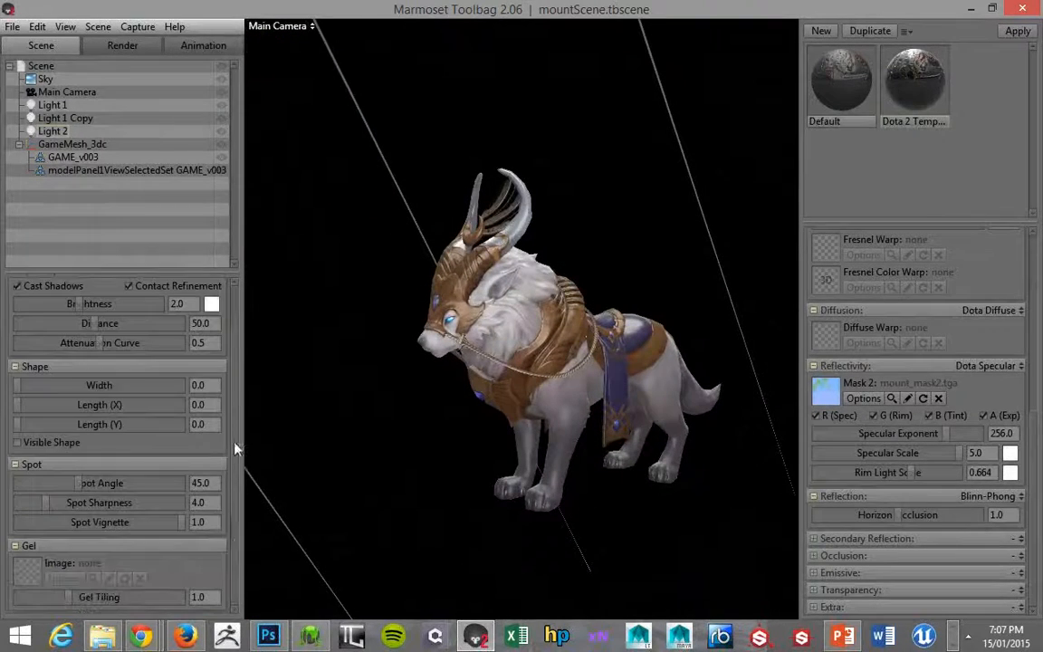
pyautogui.moveTo(80, 489); pyautogui.dragTo(152, 486)
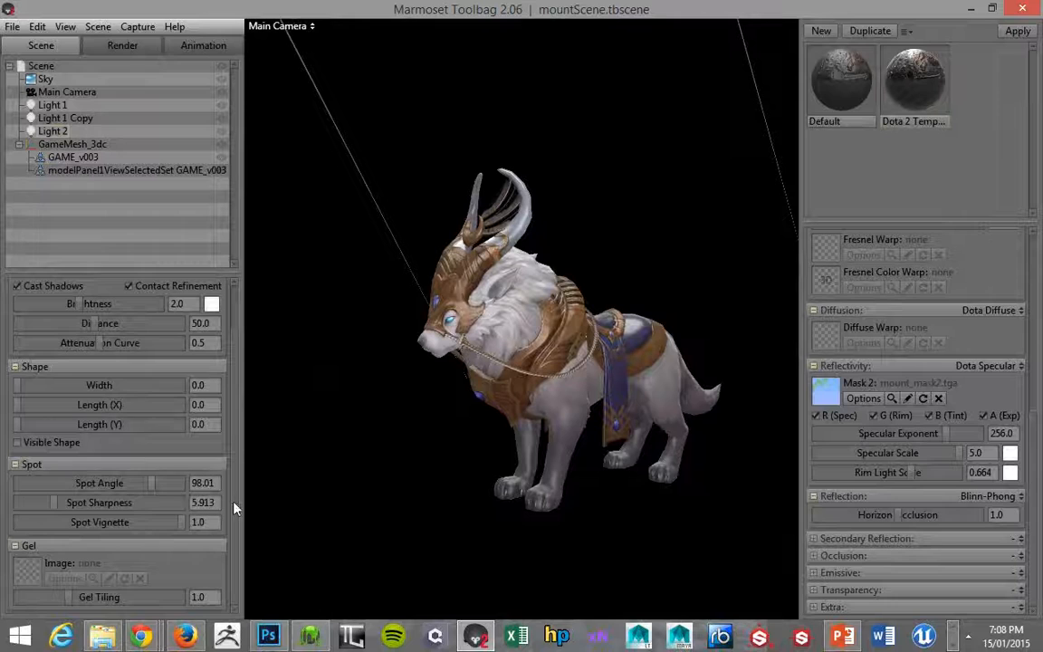
pyautogui.scroll(-3, 416, 317)
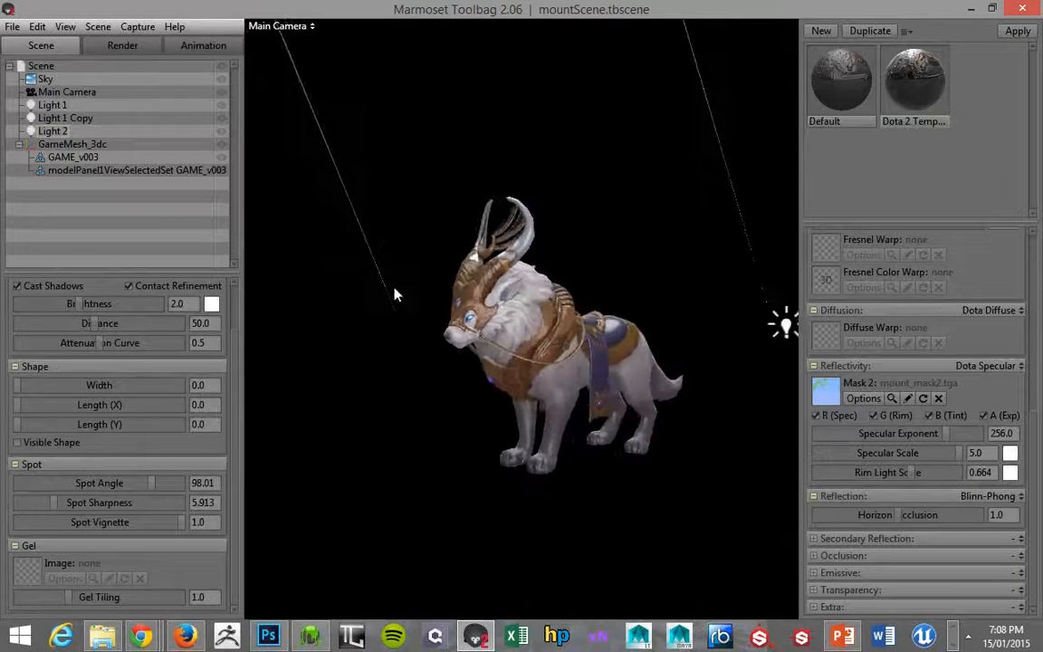
# Switch to Photoshop, expand the B - Tint SPec group and load the outline of Layer 15 as a selection.
pyautogui.hotkey('alt', 'Tab')
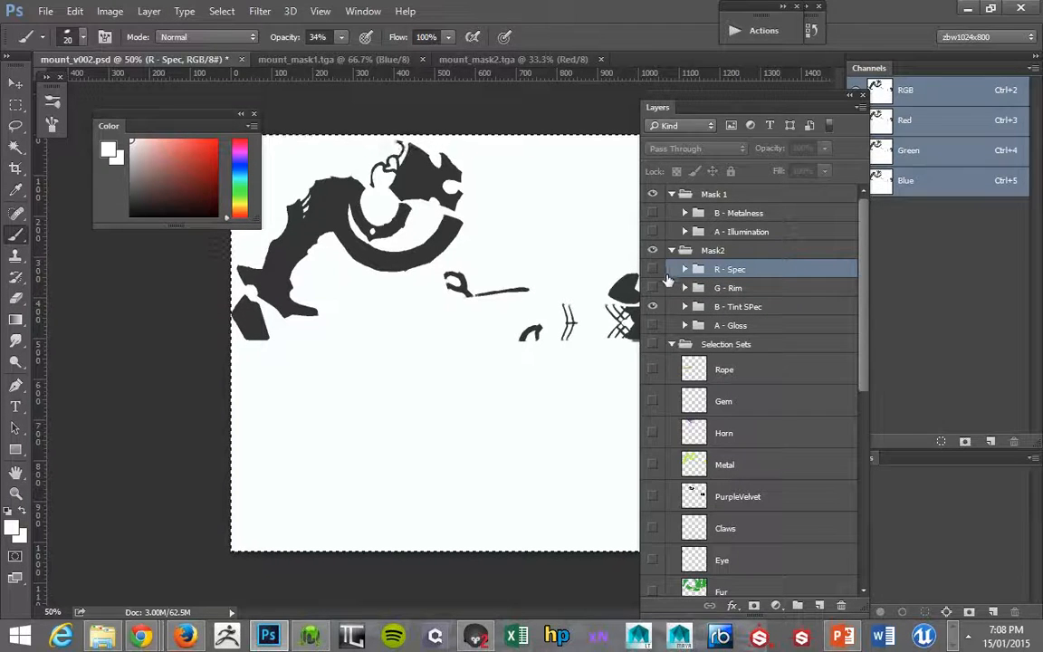
pyautogui.click(685, 307)
pyautogui.click(738, 362)
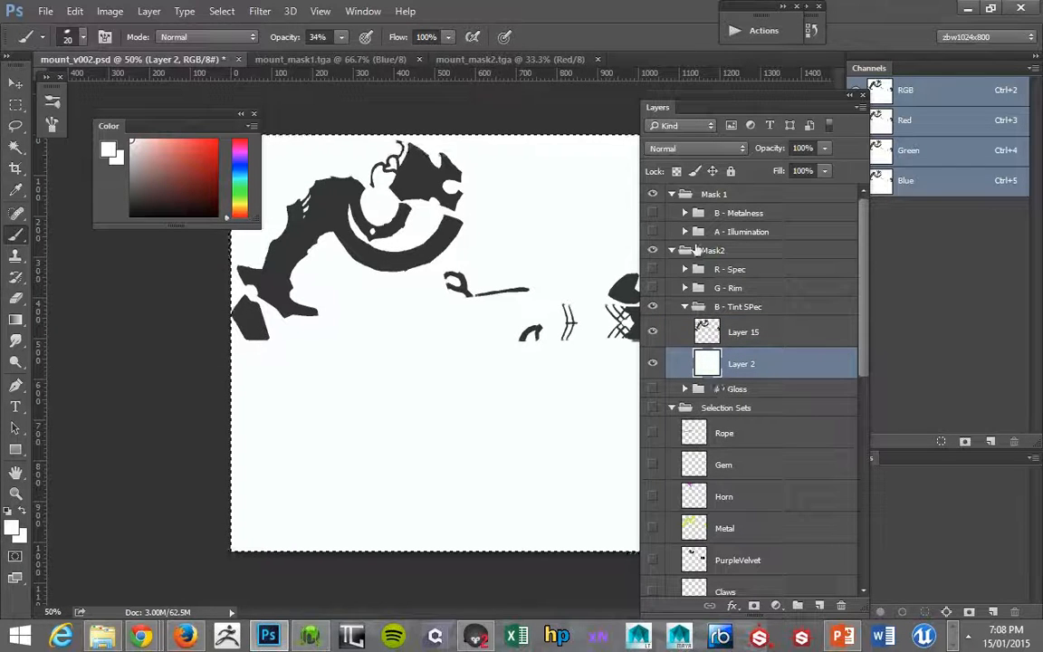
pyautogui.click(707, 331)
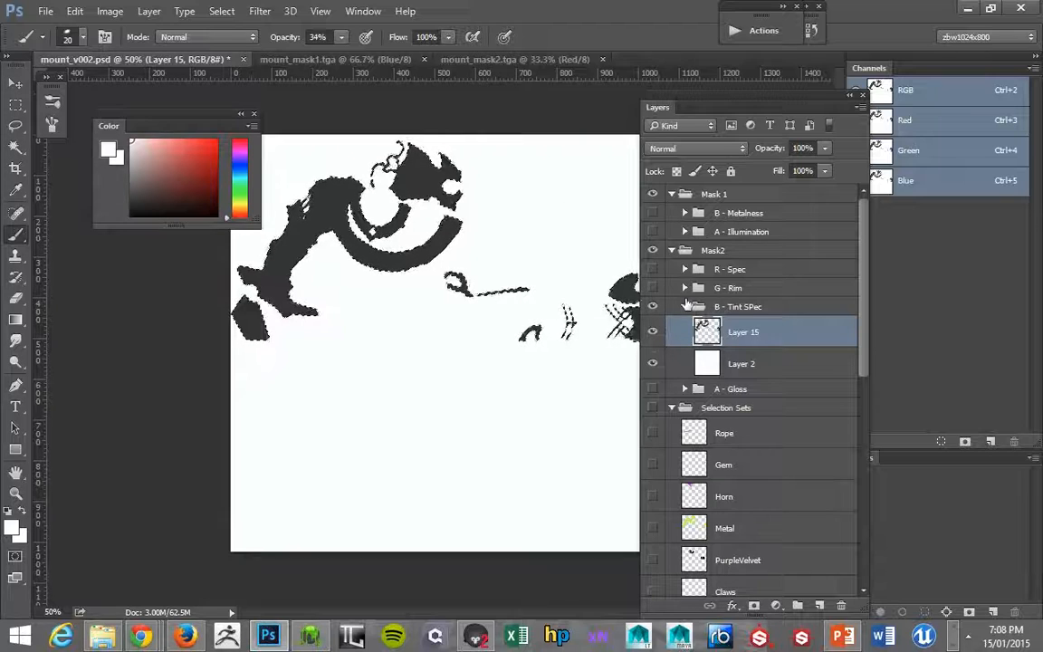
# Try a Hue/Saturation adjustment on the dark tint areas of Layer 15.
pyautogui.hotkey('ctrl', 'u')
pyautogui.moveTo(485, 312); pyautogui.dragTo(511, 313)
pyautogui.moveTo(485, 272); pyautogui.dragTo(452, 273)
pyautogui.moveTo(511, 314); pyautogui.dragTo(457, 313)
pyautogui.click(658, 173)
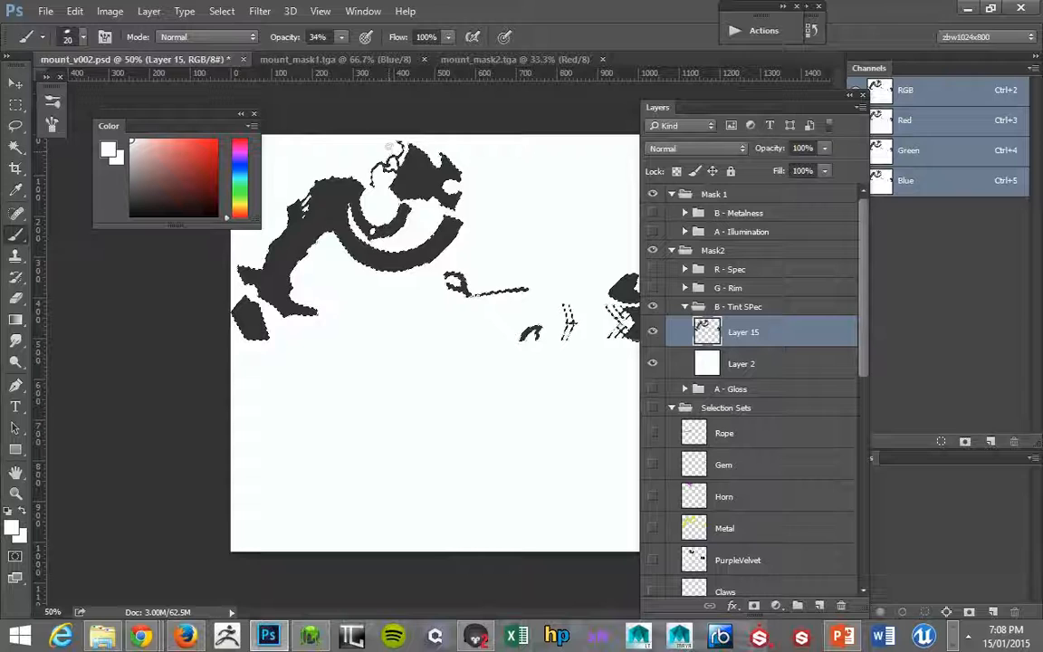
# Examine the Green, Blue, Alpha 1 and Red channels of mount_mask2.tga one after another.
pyautogui.click(484, 61)
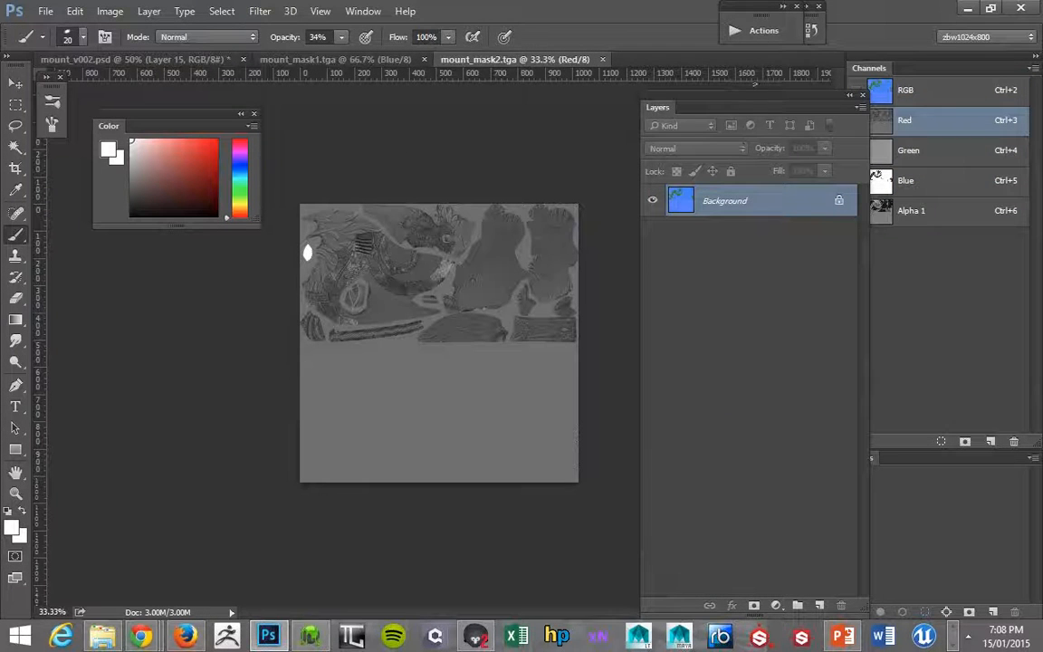
pyautogui.moveTo(753, 106); pyautogui.dragTo(607, 145)
pyautogui.click(908, 150)
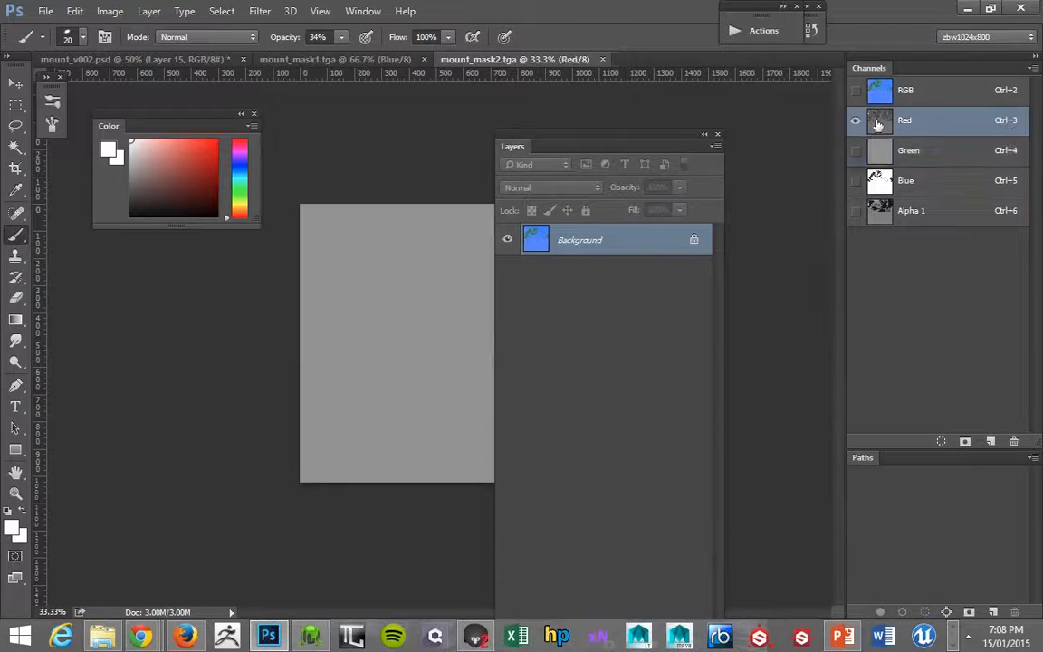
pyautogui.click(905, 180)
pyautogui.click(895, 209)
pyautogui.click(905, 122)
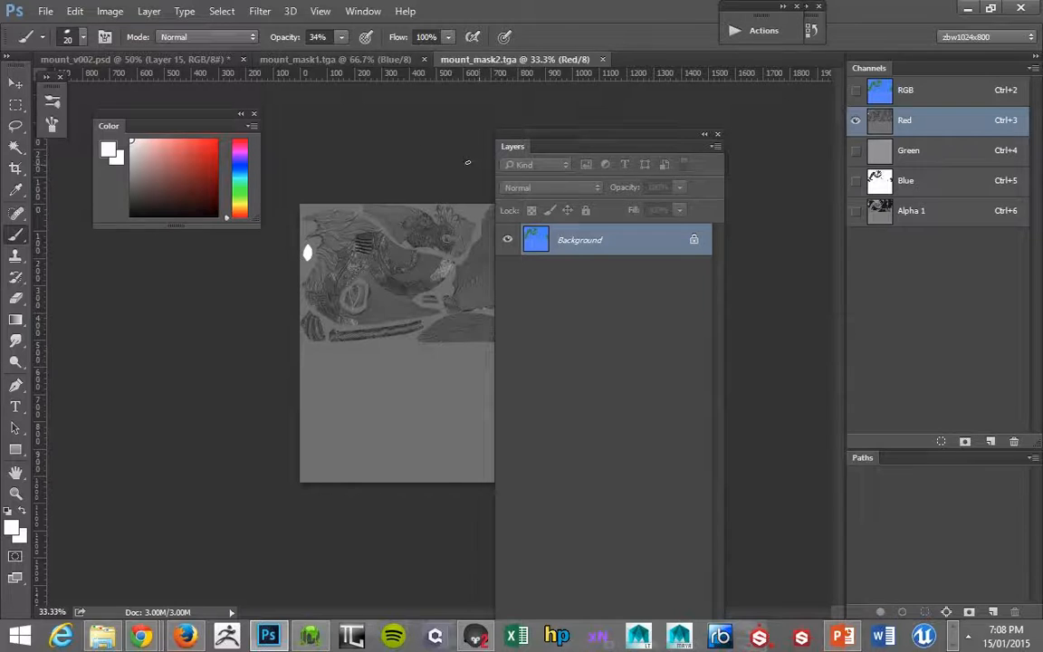
# Compare the layer groups in mount_v002.psd with the channels of mount_mask2.tga and mount_mask1.tga.
pyautogui.moveTo(540, 140); pyautogui.dragTo(488, 121)
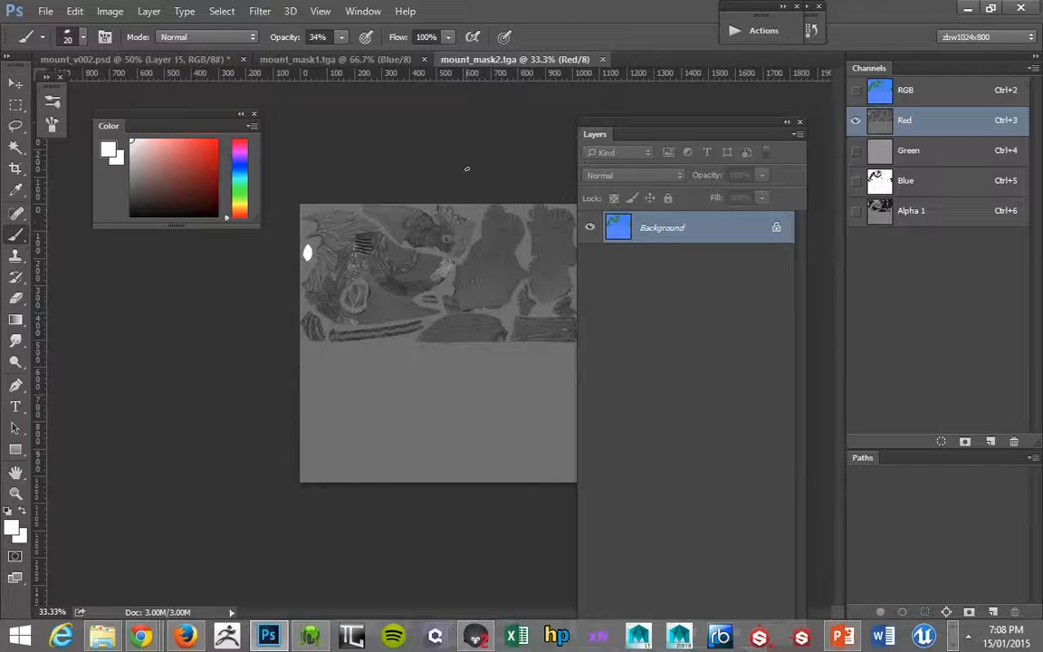
pyautogui.click(205, 61)
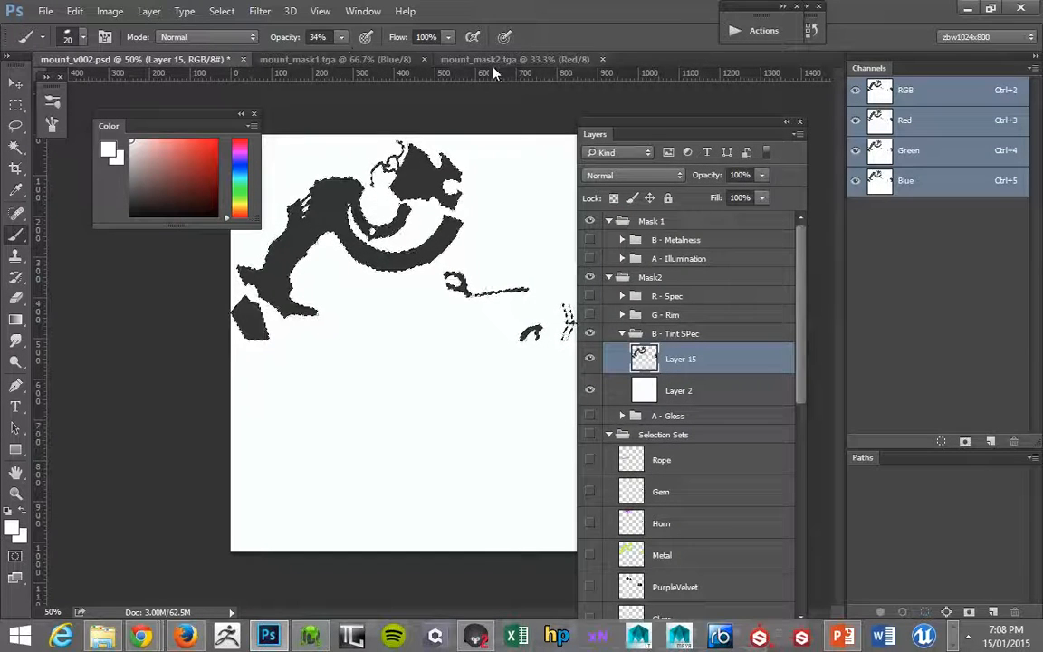
pyautogui.click(453, 60)
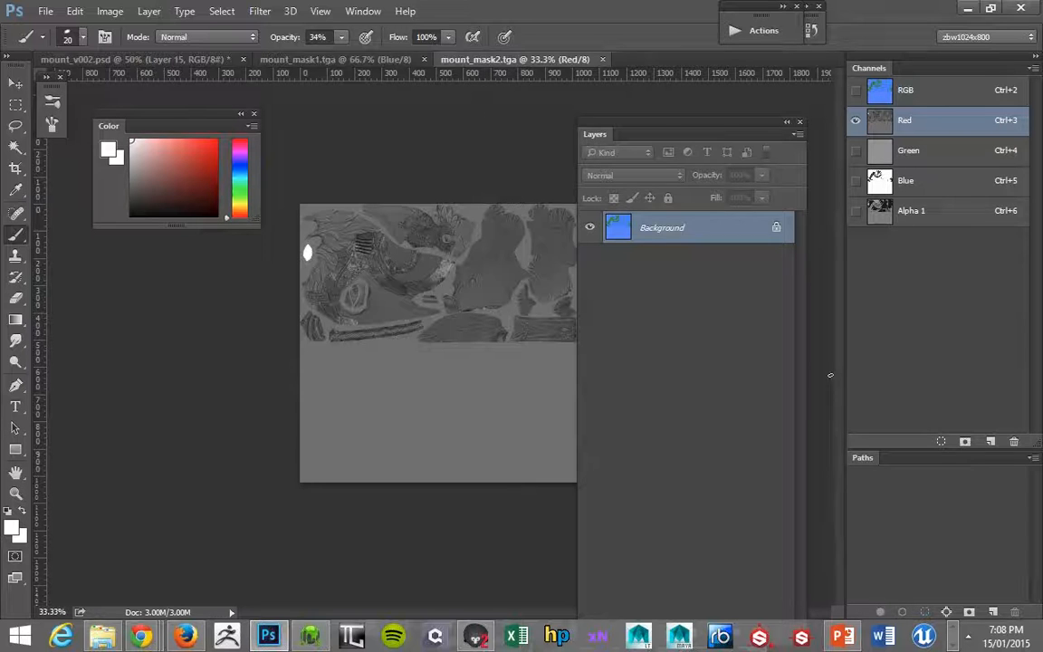
pyautogui.click(175, 60)
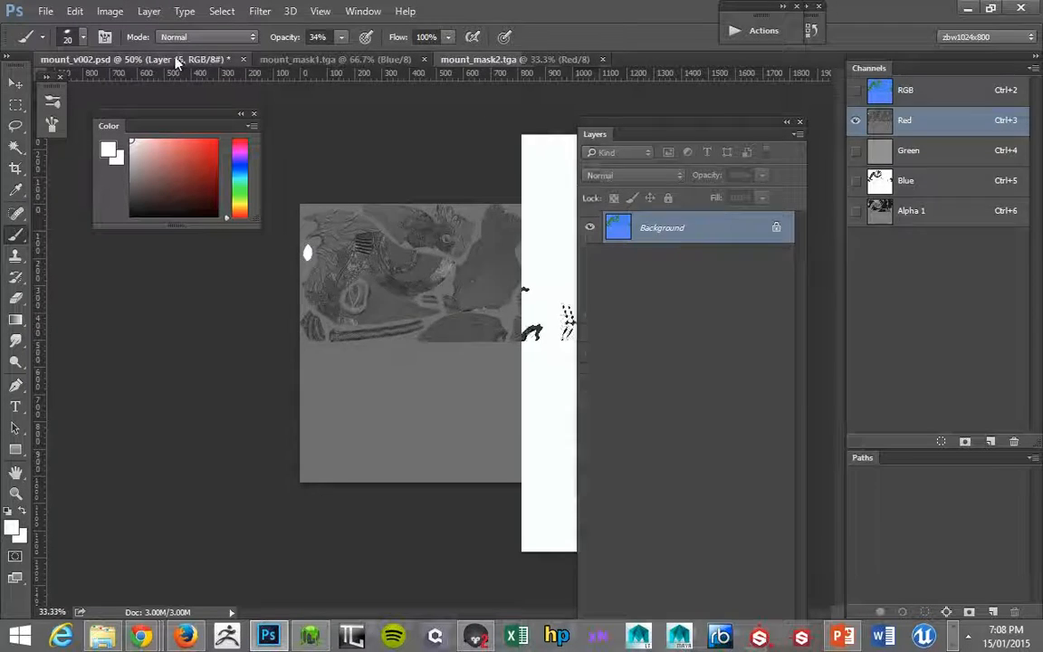
pyautogui.click(457, 60)
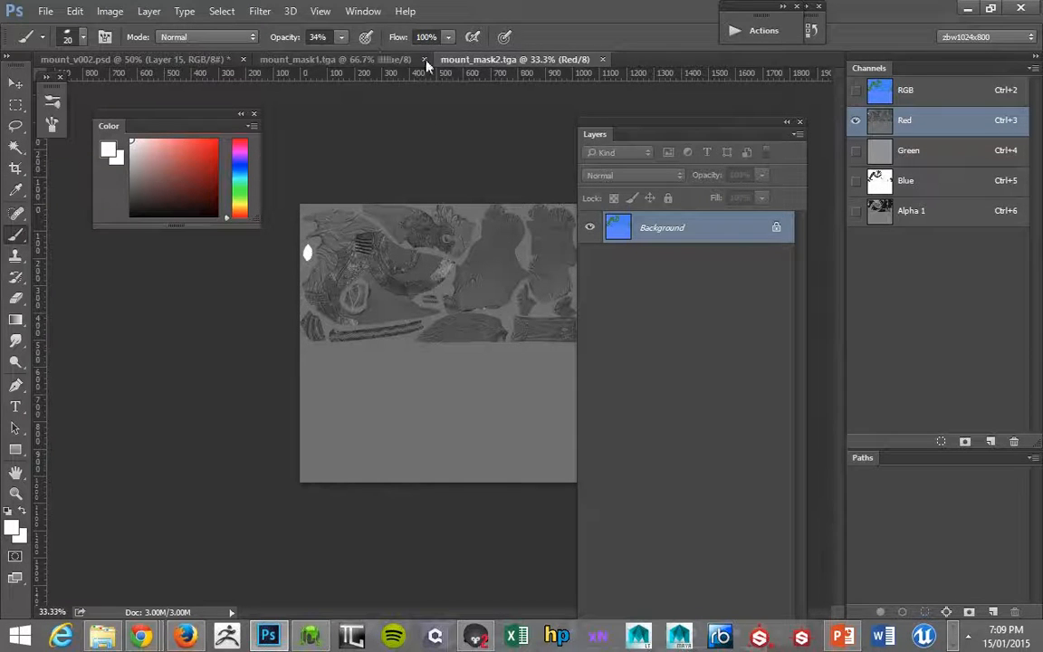
pyautogui.click(344, 60)
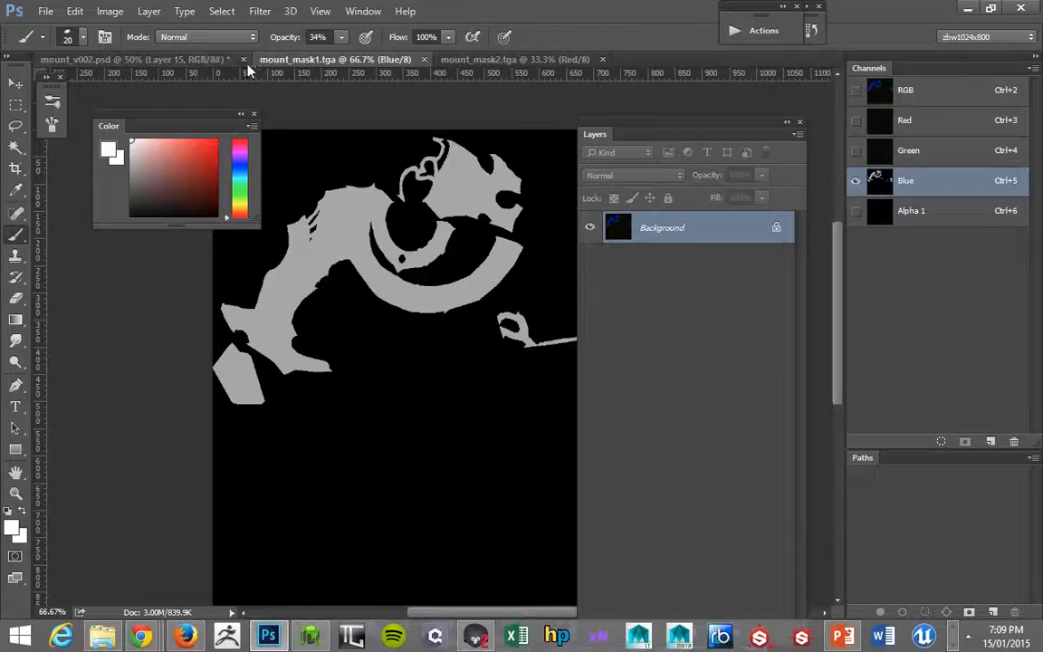
pyautogui.click(184, 58)
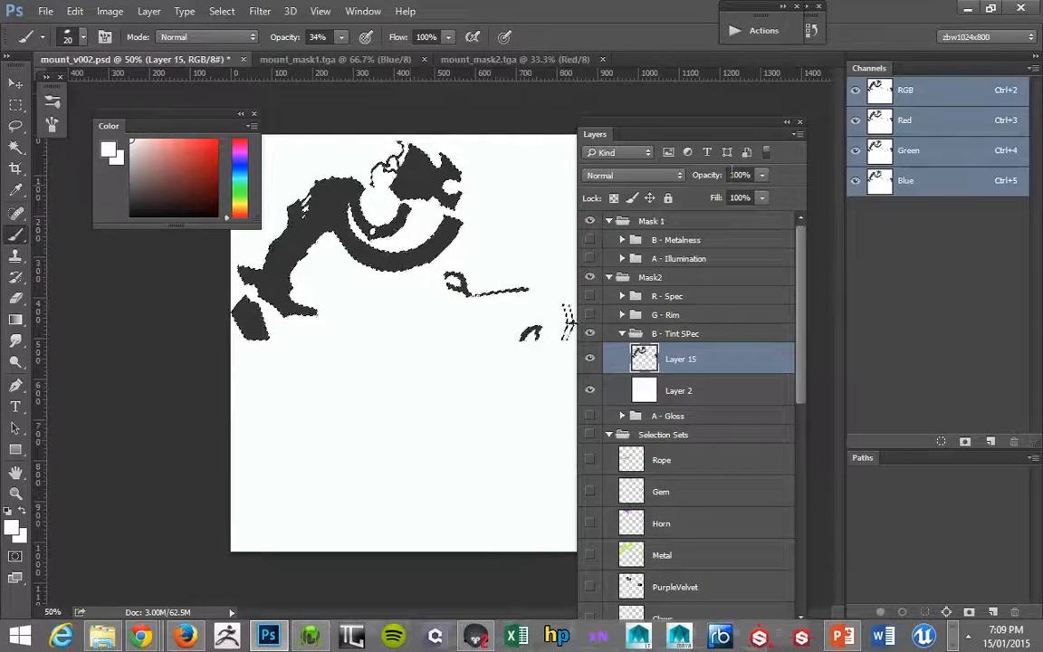
# Reposition the floating Layers and Color panels and collapse the B - Tint SPec group.
pyautogui.moveTo(676, 132); pyautogui.dragTo(691, 104)
pyautogui.moveTo(817, 213); pyautogui.dragTo(828, 423)
pyautogui.scroll(10, 743, 356)
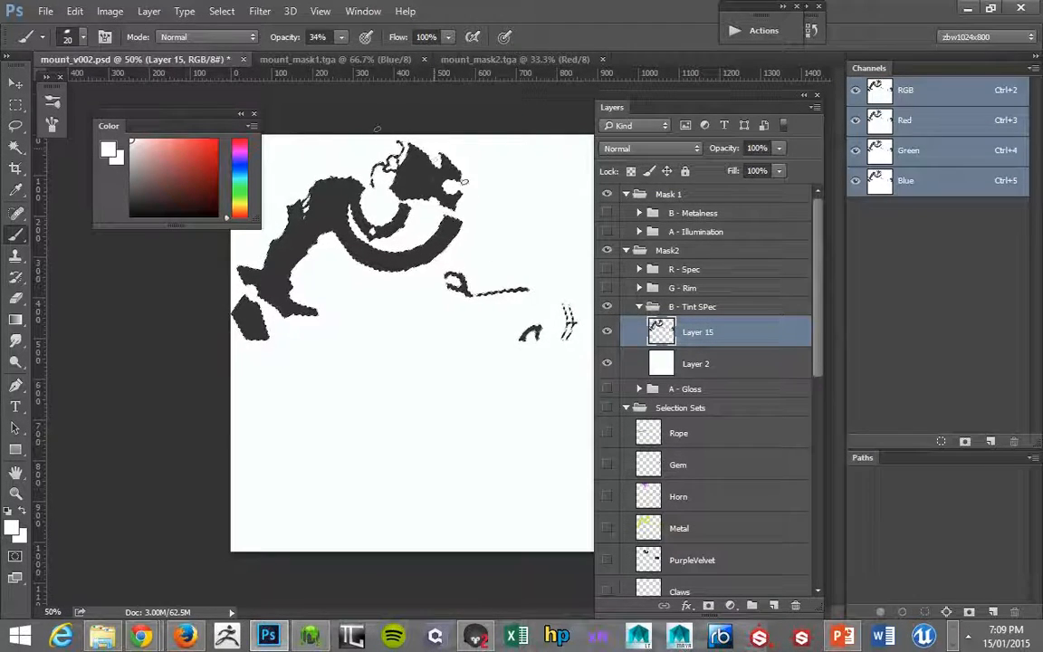
pyautogui.moveTo(158, 113); pyautogui.dragTo(134, 94)
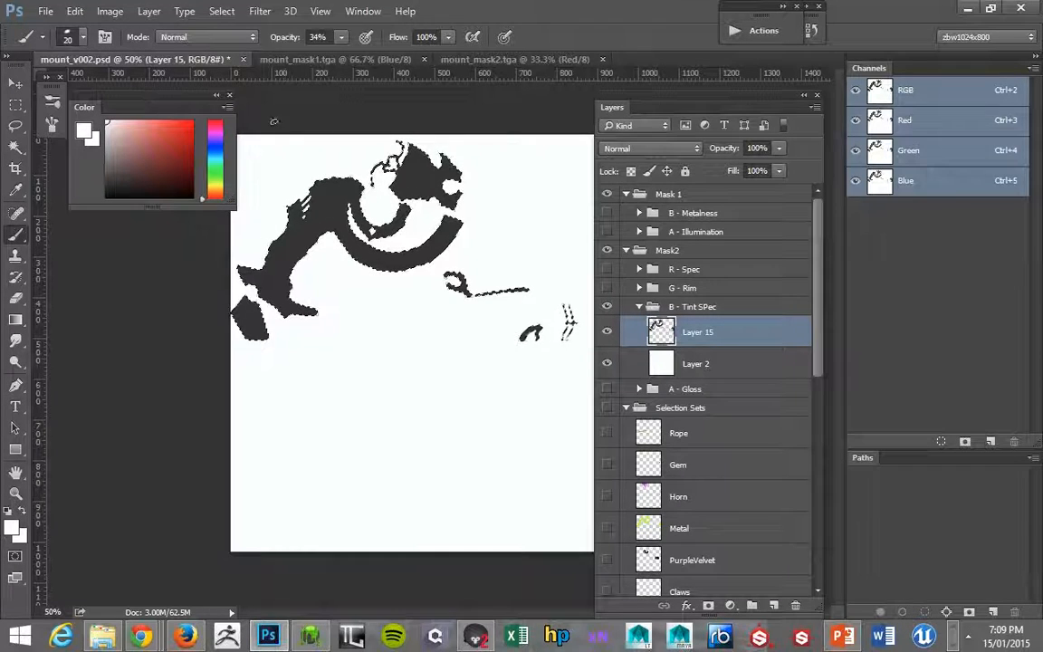
pyautogui.moveTo(662, 106)
pyautogui.mouseDown()
pyautogui.moveTo(686, 113)
pyautogui.moveTo(666, 116)
pyautogui.mouseUp()
pyautogui.click(644, 315)
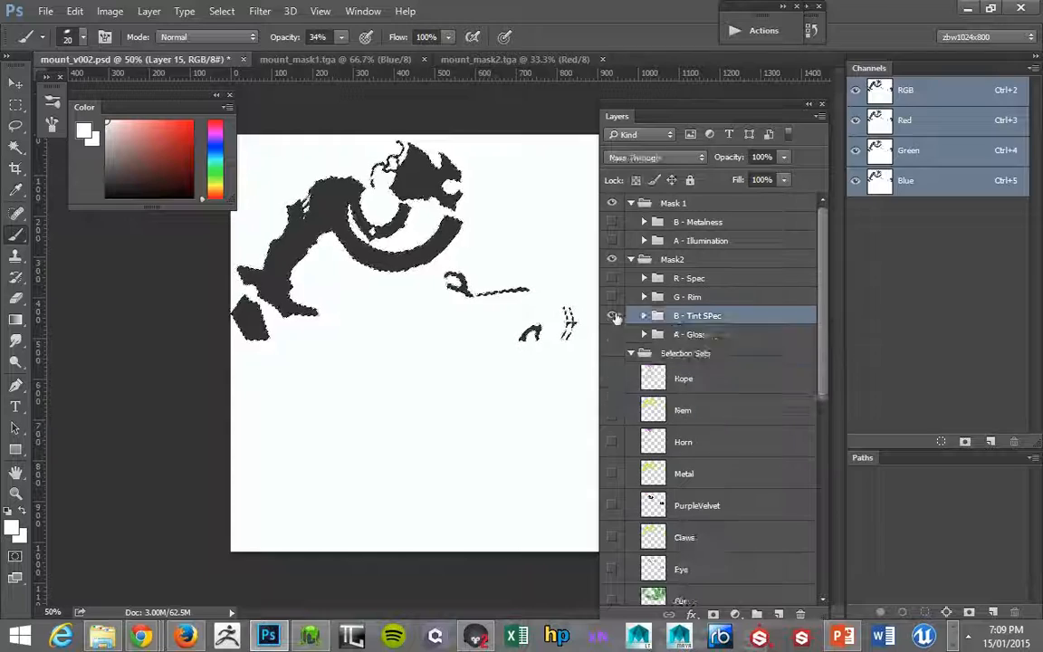
# Return to Marmoset Toolbag, frame the mount closer and set the material's Specular Scale to 1.0.
pyautogui.hotkey('alt', 'Tab')
pyautogui.keyDown('alt'); pyautogui.moveTo(543, 237); pyautogui.dragTo(99, 151, button='right'); pyautogui.keyUp('alt')
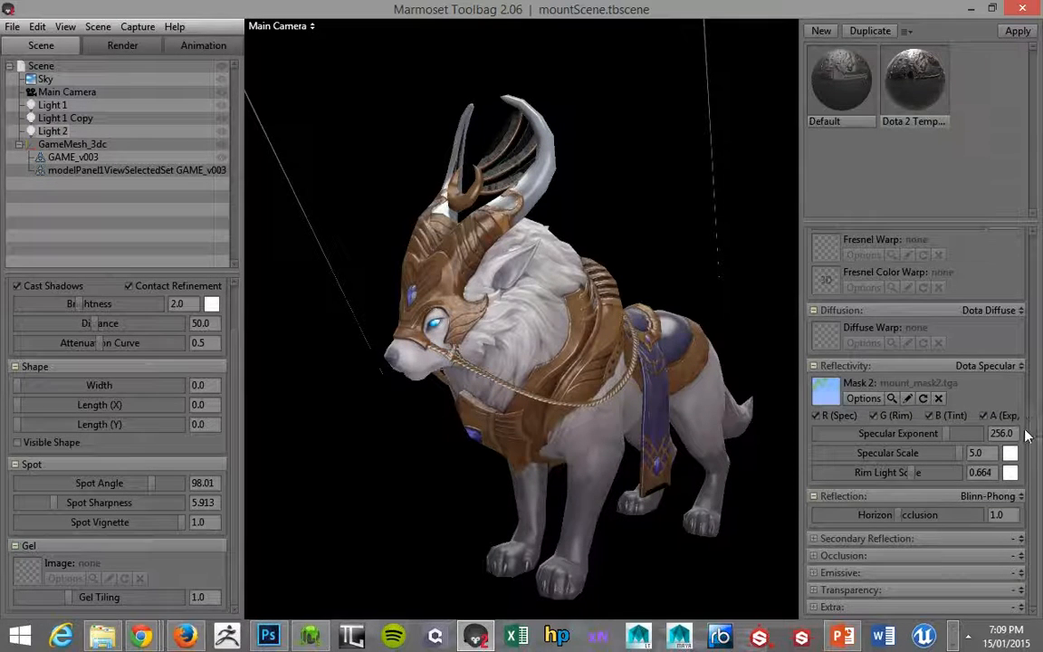
pyautogui.keyDown('alt'); pyautogui.moveTo(543, 273); pyautogui.dragTo(513, 228, button='right'); pyautogui.keyUp('alt')
pyautogui.keyDown('alt'); pyautogui.moveTo(512, 228); pyautogui.dragTo(503, 214, button='middle'); pyautogui.keyUp('alt')
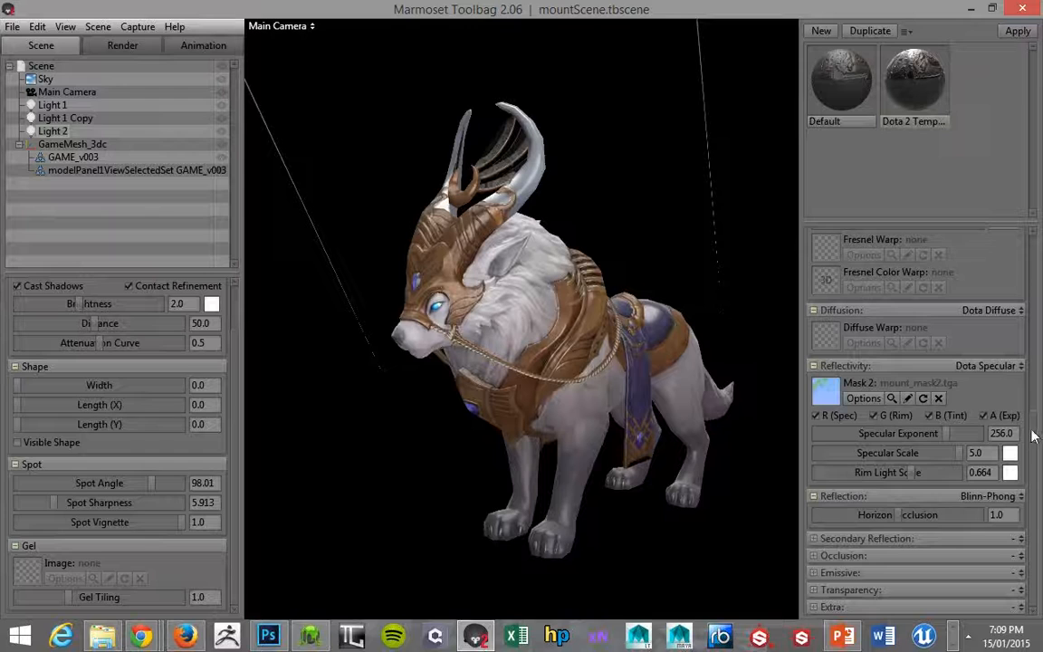
pyautogui.moveTo(962, 461); pyautogui.dragTo(865, 451)
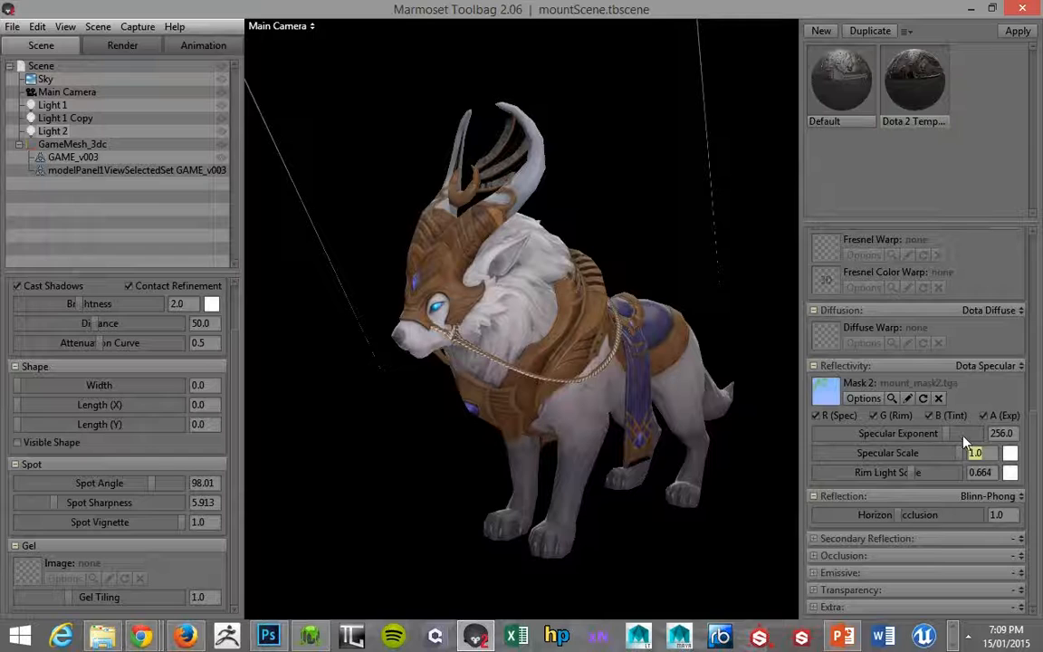
# Try Specular Scale values of 2.0 and 3.0 on the material, set it back to 2.0 and view the mount.
pyautogui.write('2')
pyautogui.press('Return')
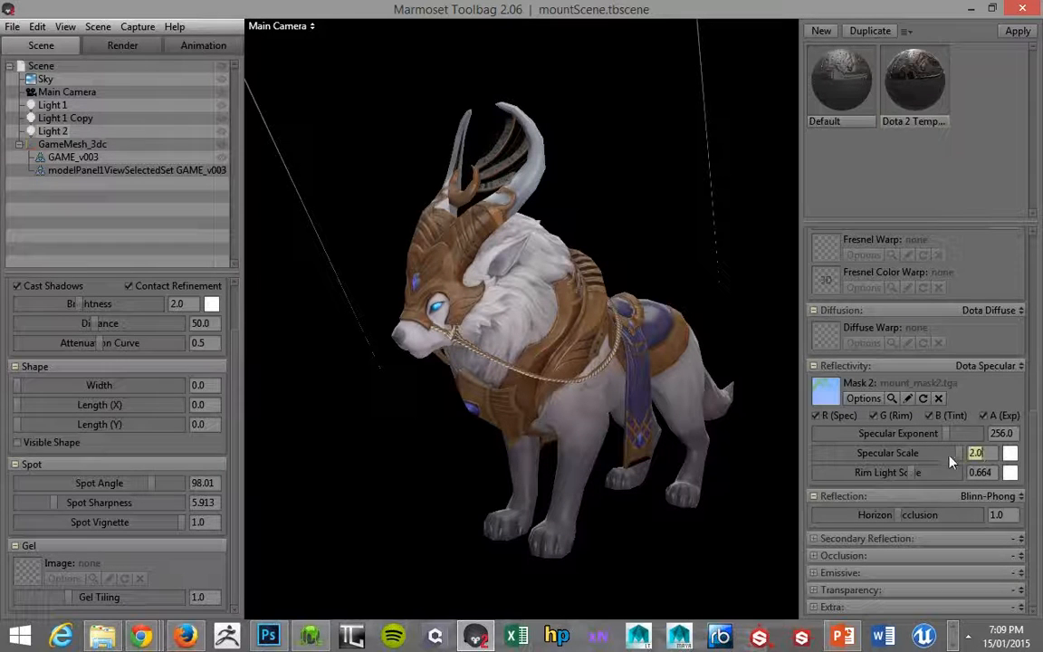
pyautogui.write('3')
pyautogui.press('Return')
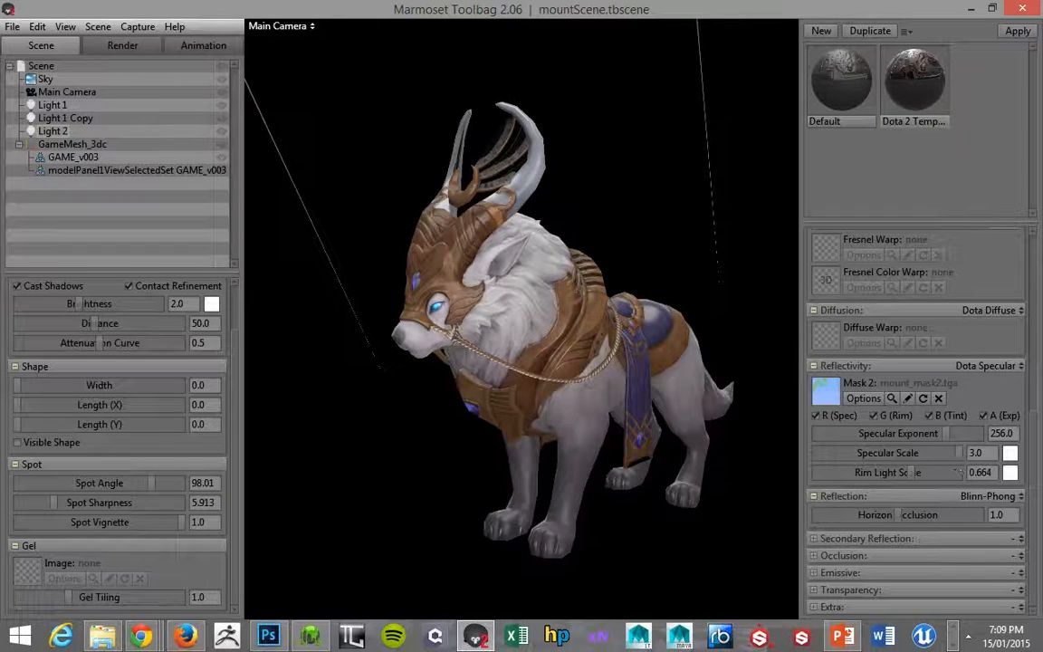
pyautogui.click(975, 452)
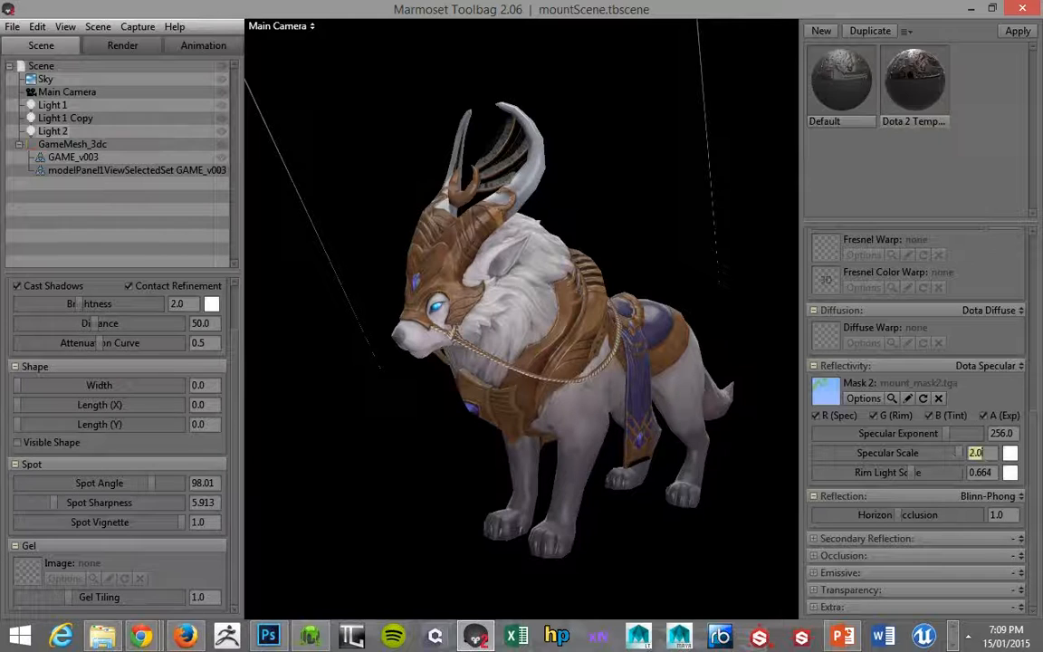
pyautogui.moveTo(582, 281); pyautogui.dragTo(517, 204)
# Switch to Photoshop, collapse the Selection Sets and Diffuse groups in mount_v002.psd and deselect all layers.
pyautogui.hotkey('alt', 'Tab')
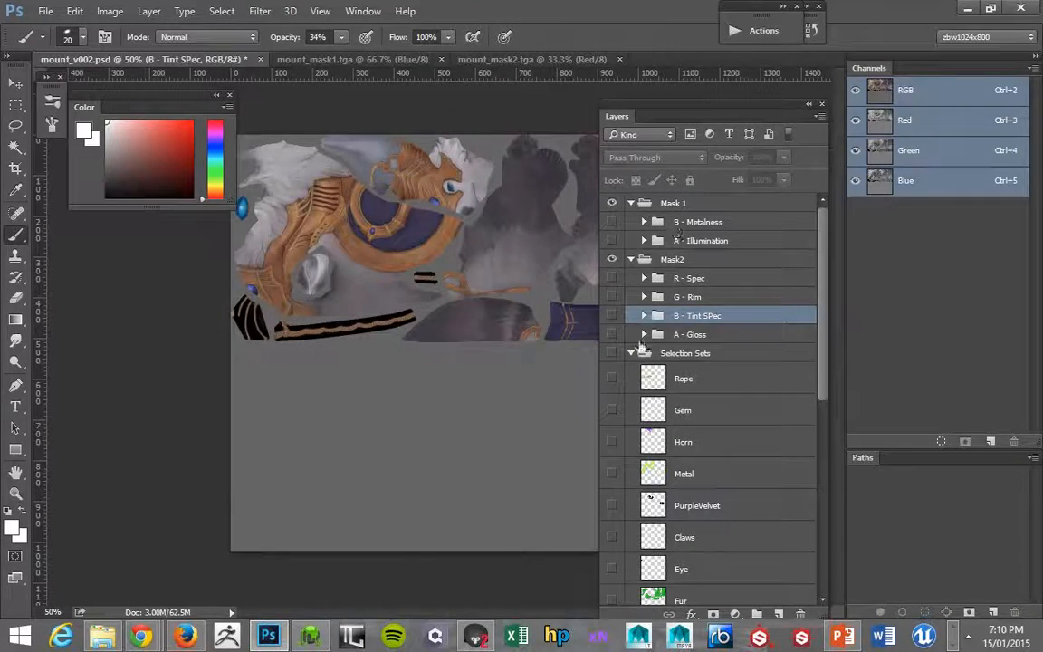
pyautogui.click(629, 352)
pyautogui.click(631, 390)
pyautogui.click(648, 432)
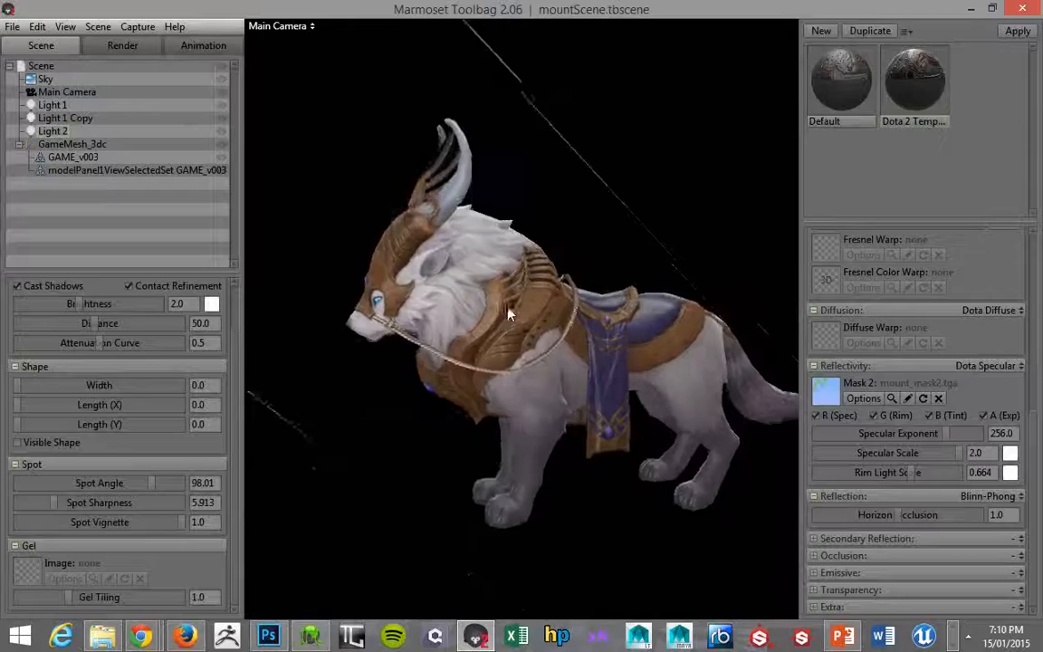
# Return to Marmoset Toolbag and examine the lit mount from its side at several angles.
pyautogui.keyDown('alt'); pyautogui.moveTo(485, 254); pyautogui.dragTo(487, 268); pyautogui.keyUp('alt')
pyautogui.keyDown('alt'); pyautogui.moveTo(487, 268); pyautogui.dragTo(585, 364, button='right'); pyautogui.keyUp('alt')
pyautogui.keyDown('alt'); pyautogui.moveTo(584, 364); pyautogui.dragTo(615, 310, button='middle'); pyautogui.keyUp('alt')
pyautogui.keyDown('alt'); pyautogui.moveTo(614, 310); pyautogui.dragTo(516, 255); pyautogui.keyUp('alt')
pyautogui.keyDown('alt'); pyautogui.moveTo(516, 254); pyautogui.dragTo(472, 201, button='right'); pyautogui.keyUp('alt')
pyautogui.keyDown('alt'); pyautogui.moveTo(472, 201); pyautogui.dragTo(416, 112); pyautogui.keyUp('alt')
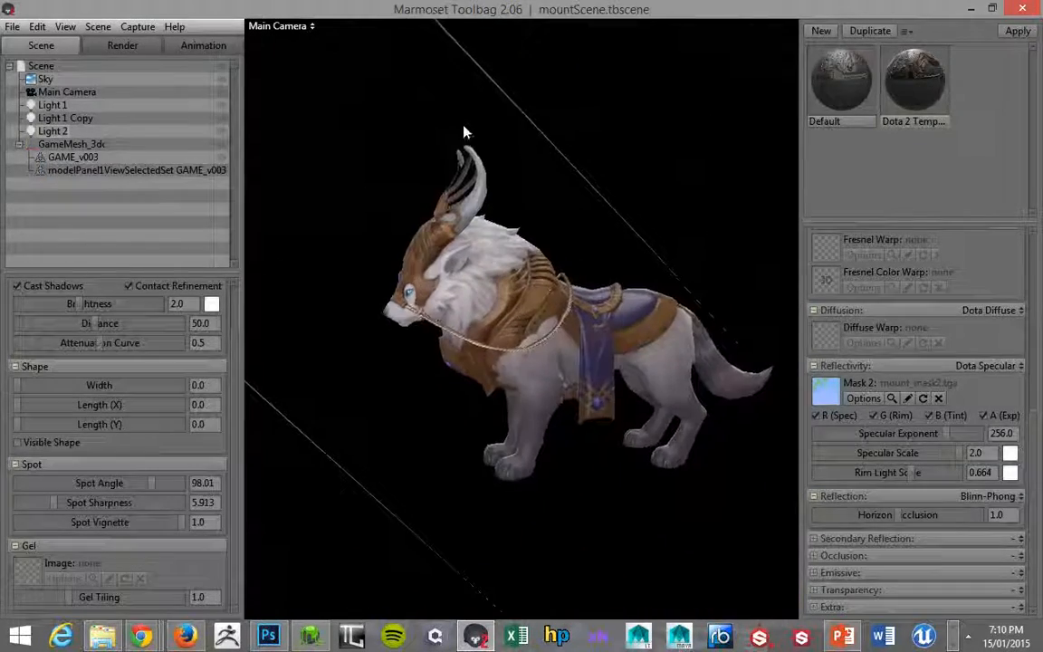
# Look through the Diffuse group's layers in mount_v002.psd, collapse it again and check the mount in Marmoset Toolbag.
pyautogui.hotkey('alt', 'Tab')
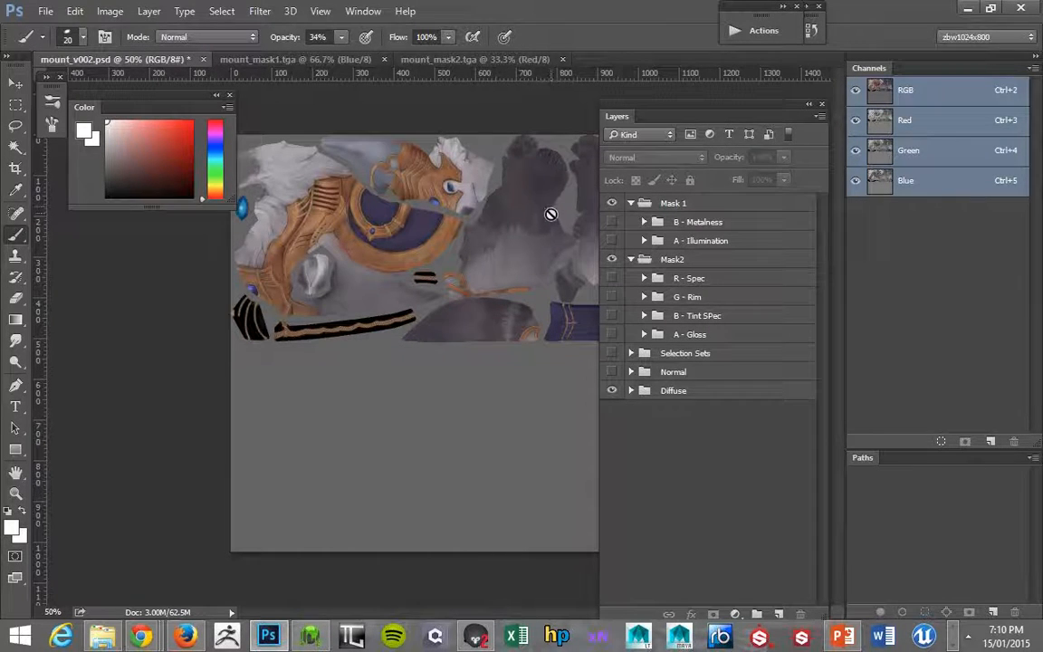
pyautogui.click(631, 391)
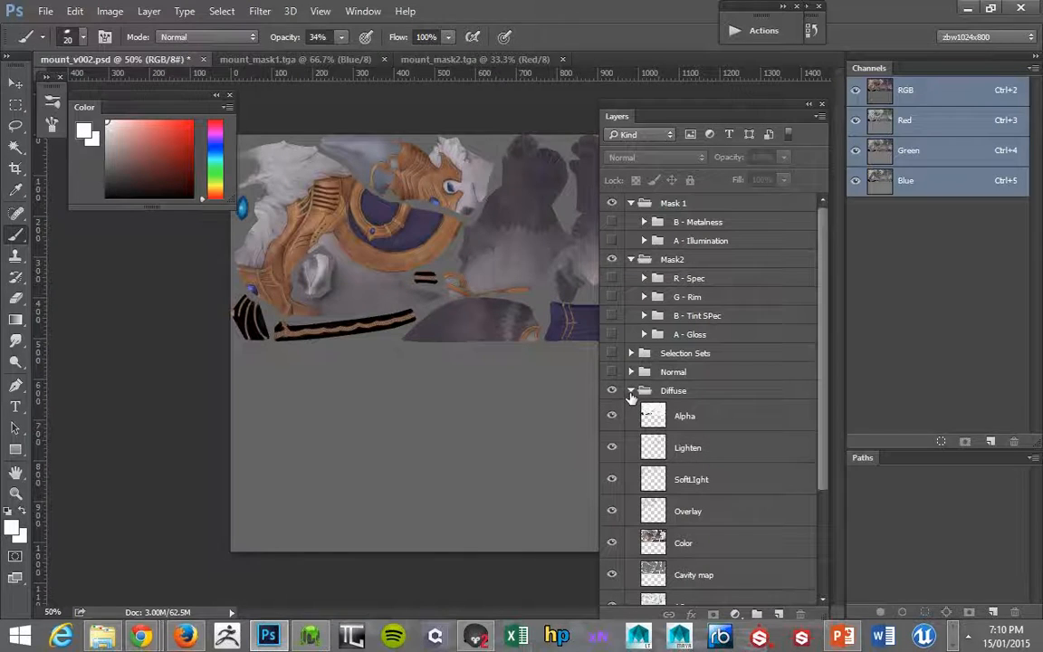
pyautogui.click(632, 391)
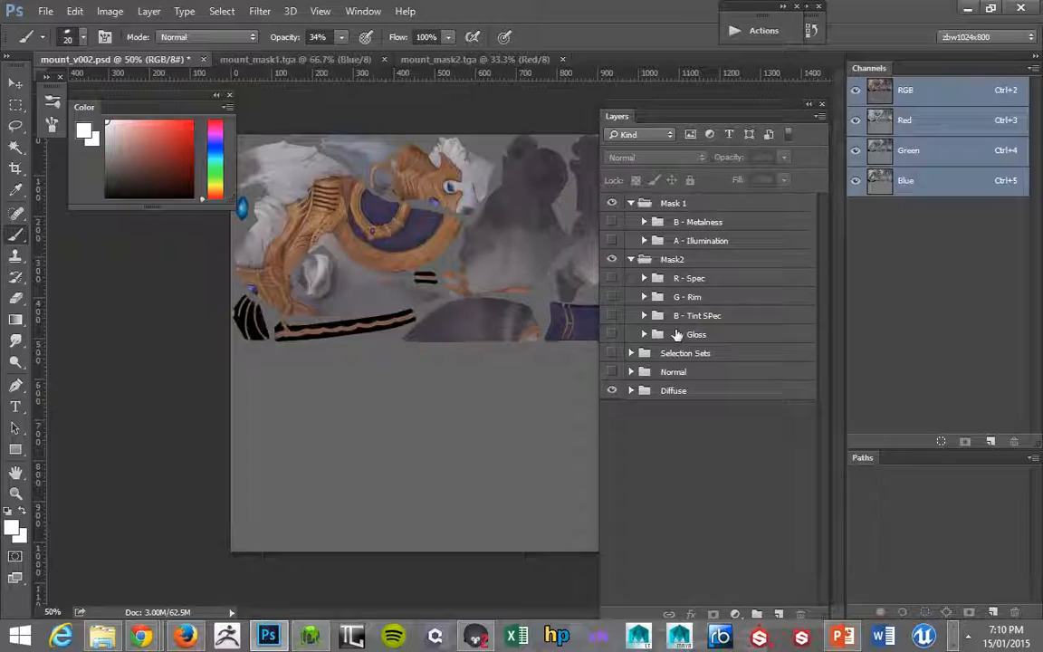
pyautogui.hotkey('alt', 'Tab')
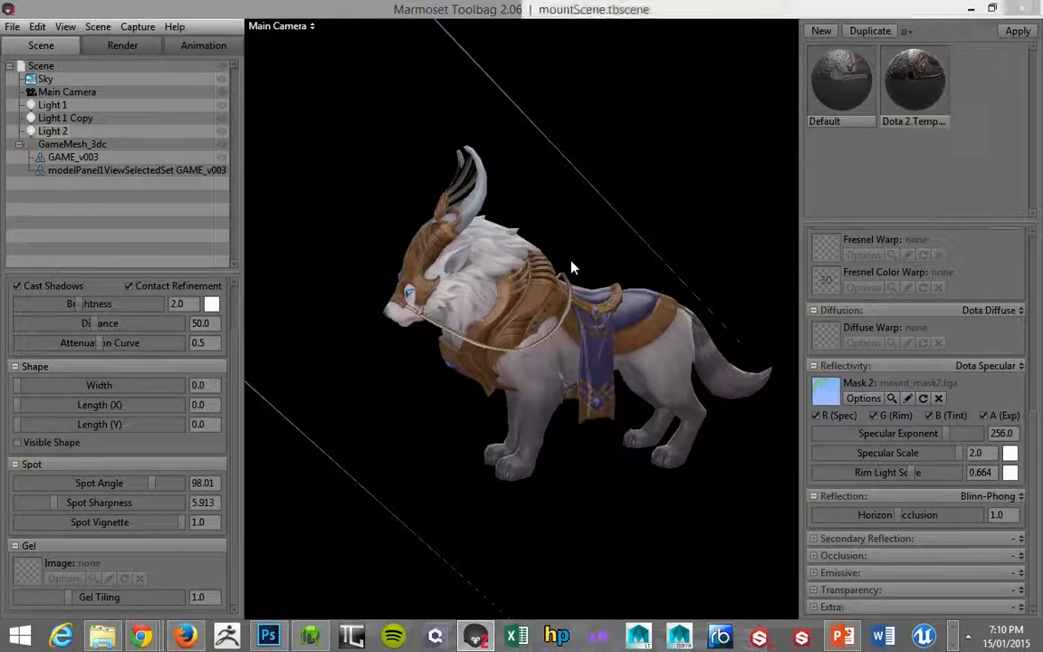
# Back in Photoshop, show and expand the B - Tint SPec group and fill the metal shapes on Layer 15 with black.
pyautogui.hotkey('alt', 'Tab')
pyautogui.click(644, 315)
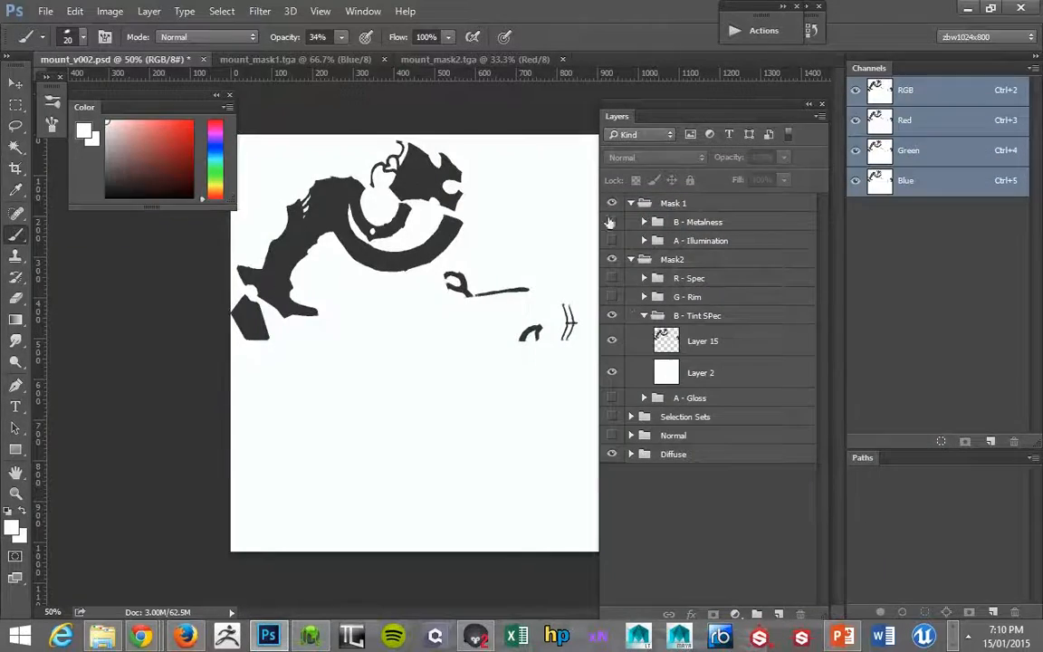
pyautogui.click(677, 353)
pyautogui.keyDown('ctrl'); pyautogui.click(670, 344); pyautogui.keyUp('ctrl')
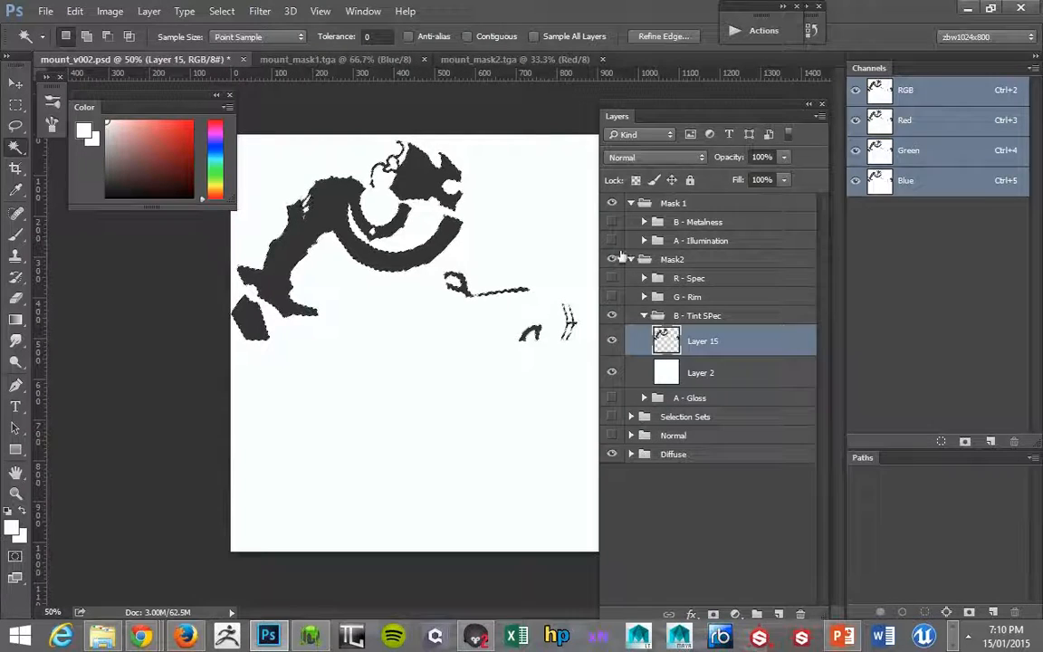
pyautogui.hotkey('alt', 'BackSpace')
pyautogui.hotkey('ctrl', 'd')
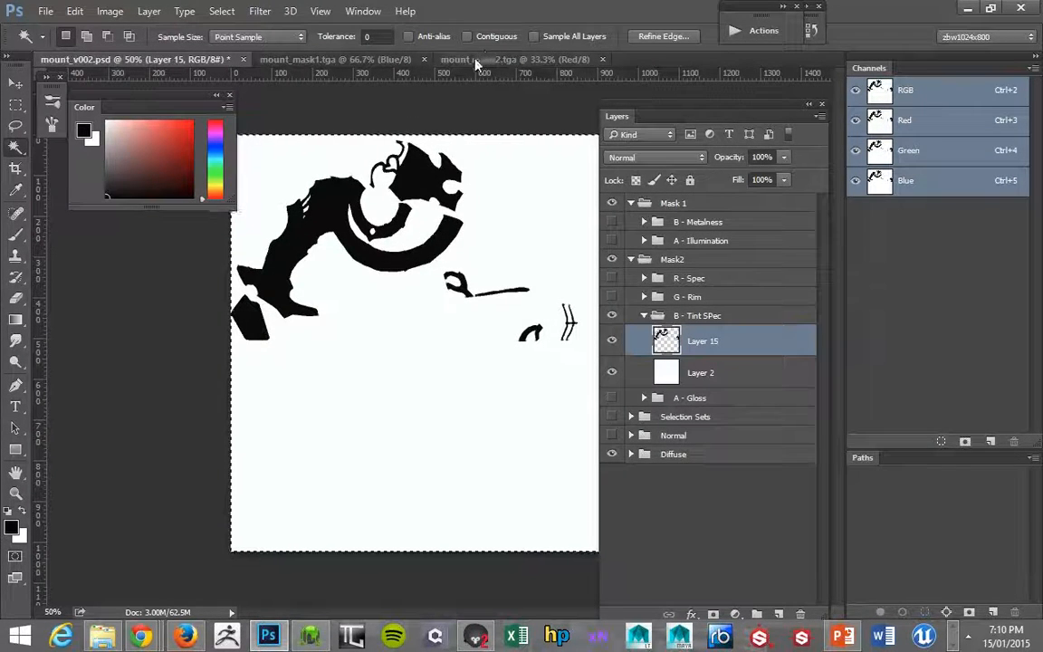
# Update the Blue channel of mount_mask2.tga with the blackened tint mask and inspect the mount in Marmoset Toolbag.
pyautogui.click(489, 59)
pyautogui.click(901, 180)
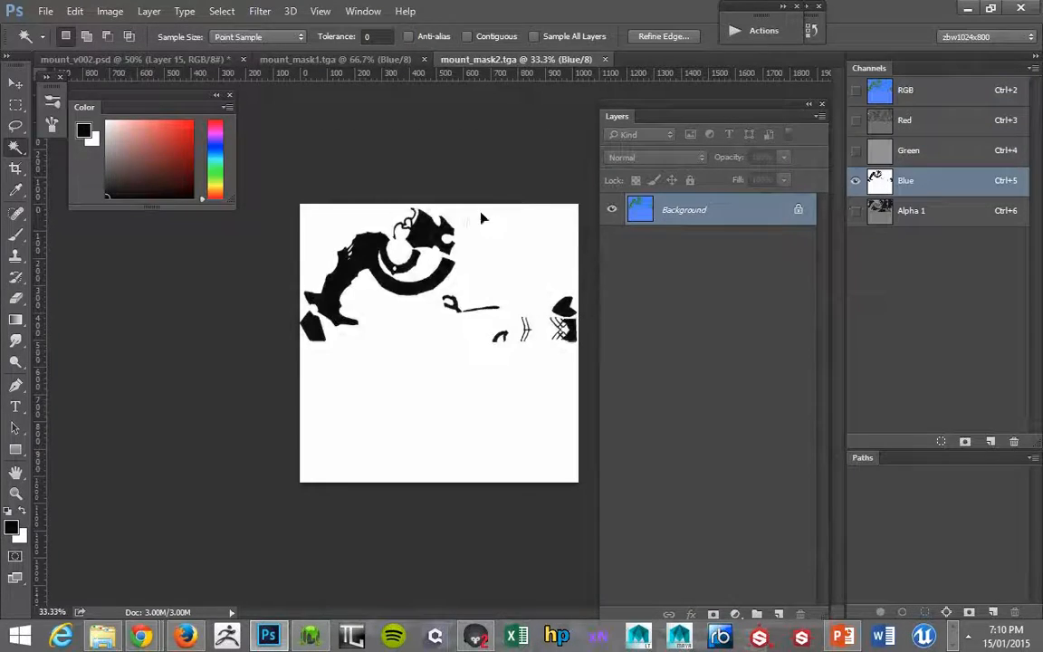
pyautogui.hotkey('alt', 'Tab')
pyautogui.moveTo(477, 272); pyautogui.dragTo(534, 195)
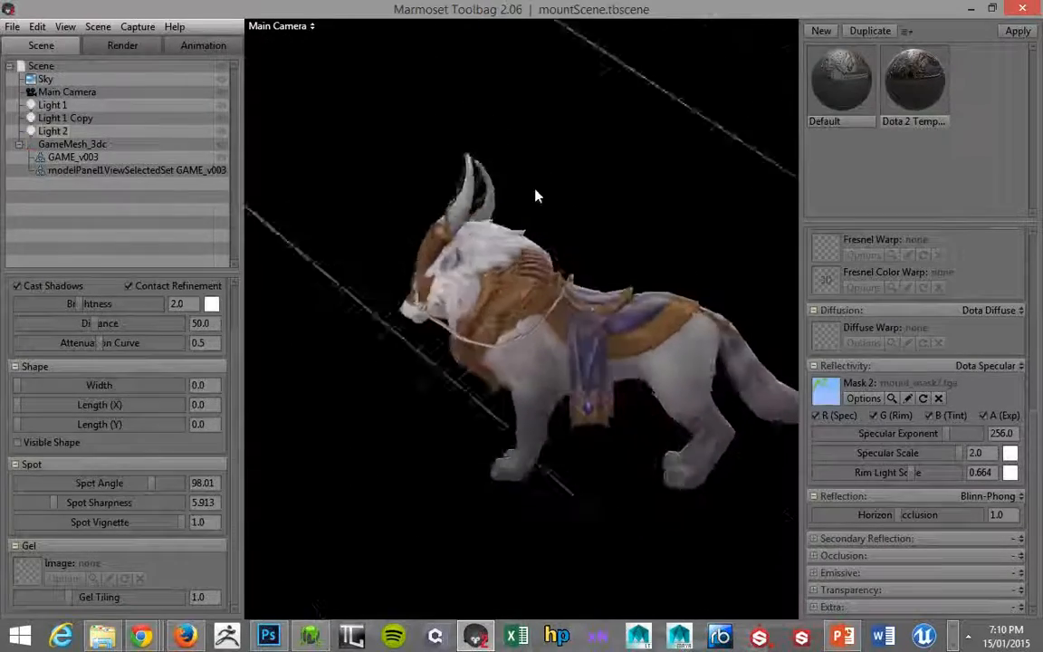
# Return to mount_v002.psd in Photoshop, collapse and hide the B - Tint SPec group, and expand and show A - Gloss.
pyautogui.hotkey('alt', 'Tab')
pyautogui.click(231, 59)
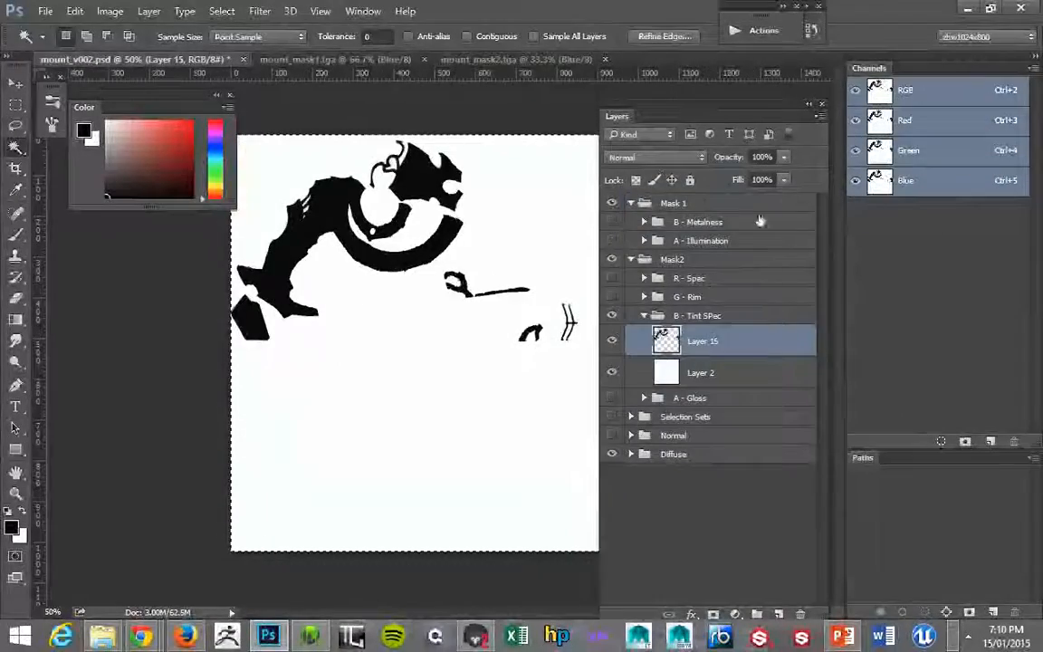
pyautogui.click(644, 315)
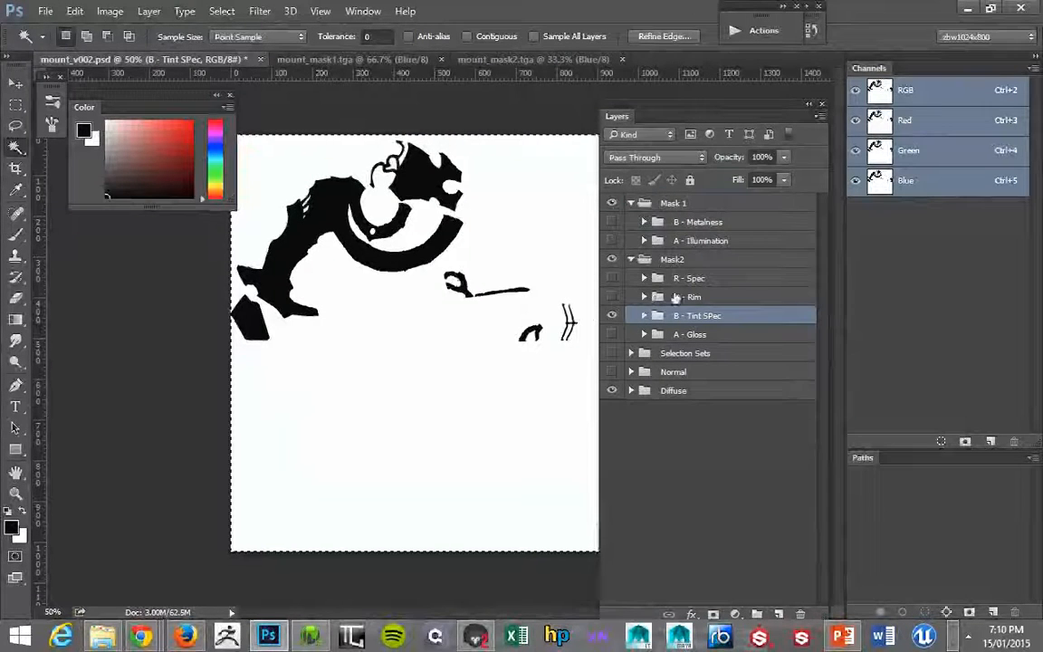
pyautogui.click(611, 316)
pyautogui.click(644, 334)
pyautogui.click(612, 335)
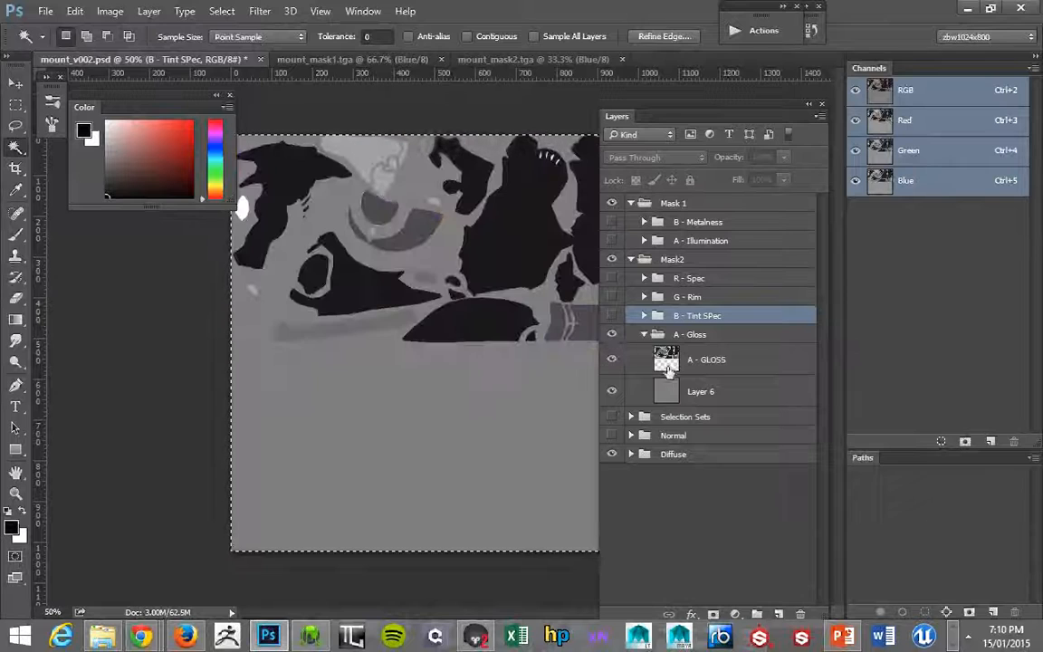
# Load the Metal layer of the Selection Sets group as a selection and make the A - GLOSS layer active.
pyautogui.click(668, 364)
pyautogui.click(636, 419)
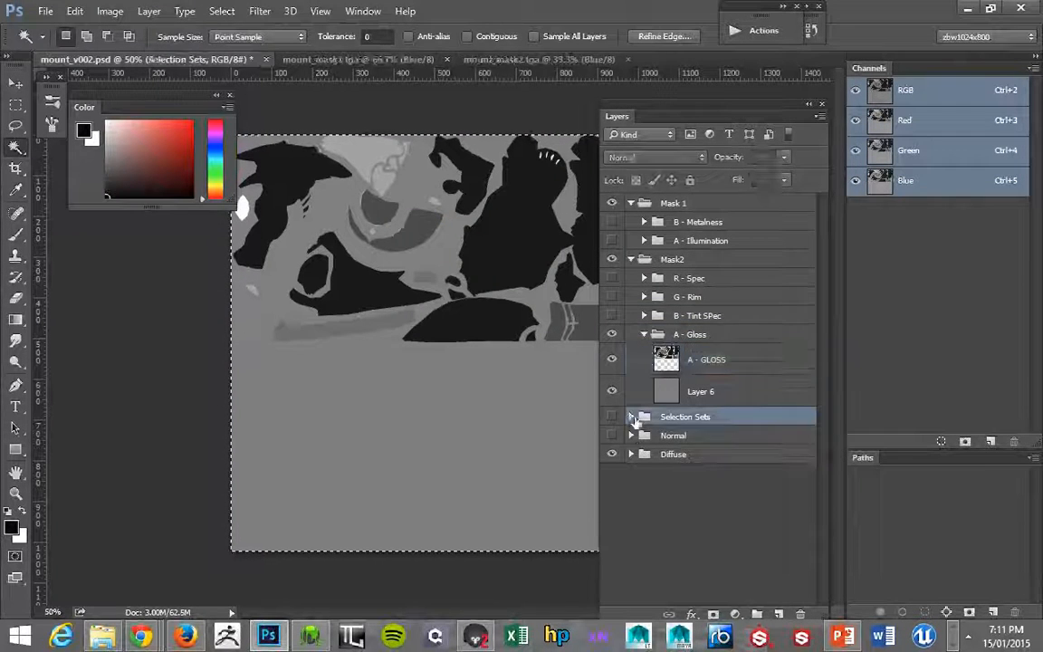
pyautogui.click(630, 418)
pyautogui.moveTo(822, 430); pyautogui.dragTo(823, 479)
pyautogui.keyDown('ctrl'); pyautogui.click(652, 473); pyautogui.keyUp('ctrl')
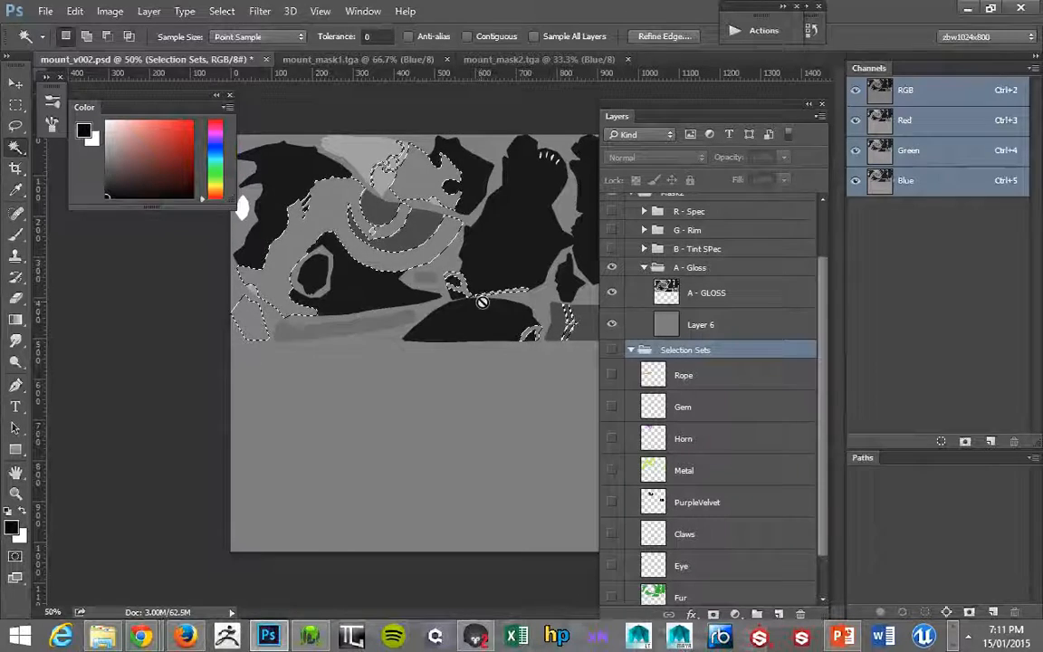
pyautogui.press('b')
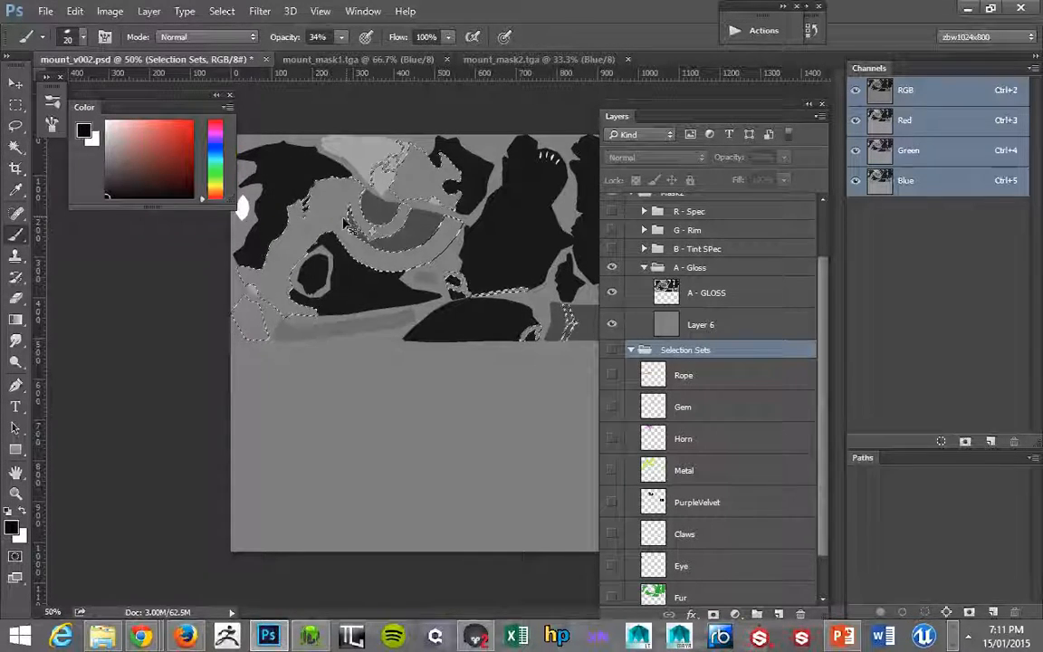
pyautogui.click(638, 294)
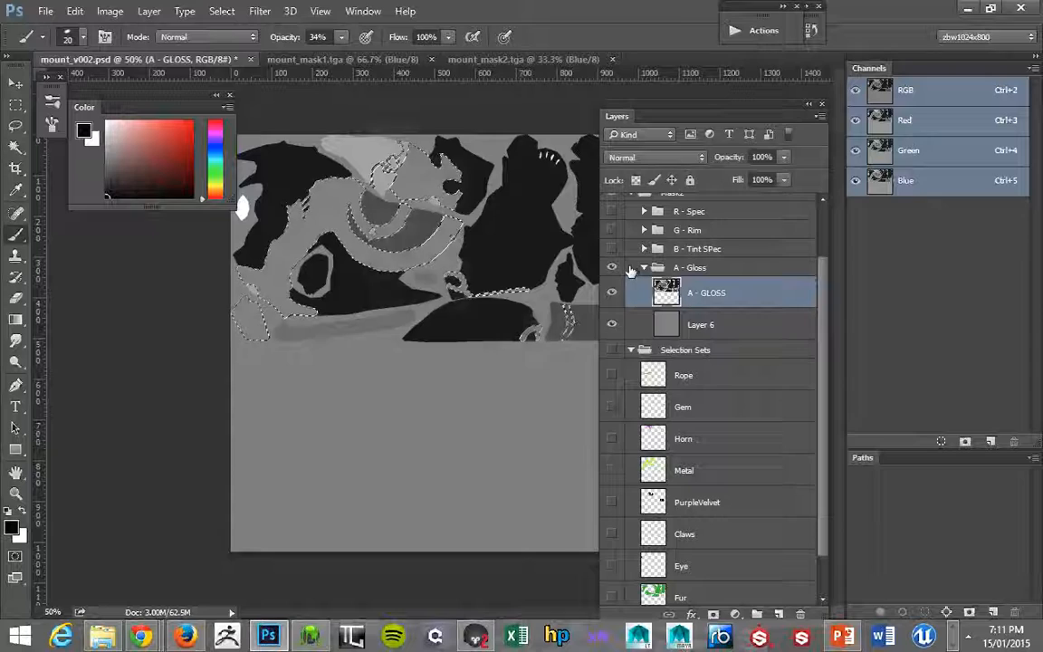
# Darken the selected metal areas of the A - GLOSS layer with Levels, using a midtone input of 0.54.
pyautogui.hotkey('ctrl', 'l')
pyautogui.moveTo(478, 293); pyautogui.dragTo(505, 294)
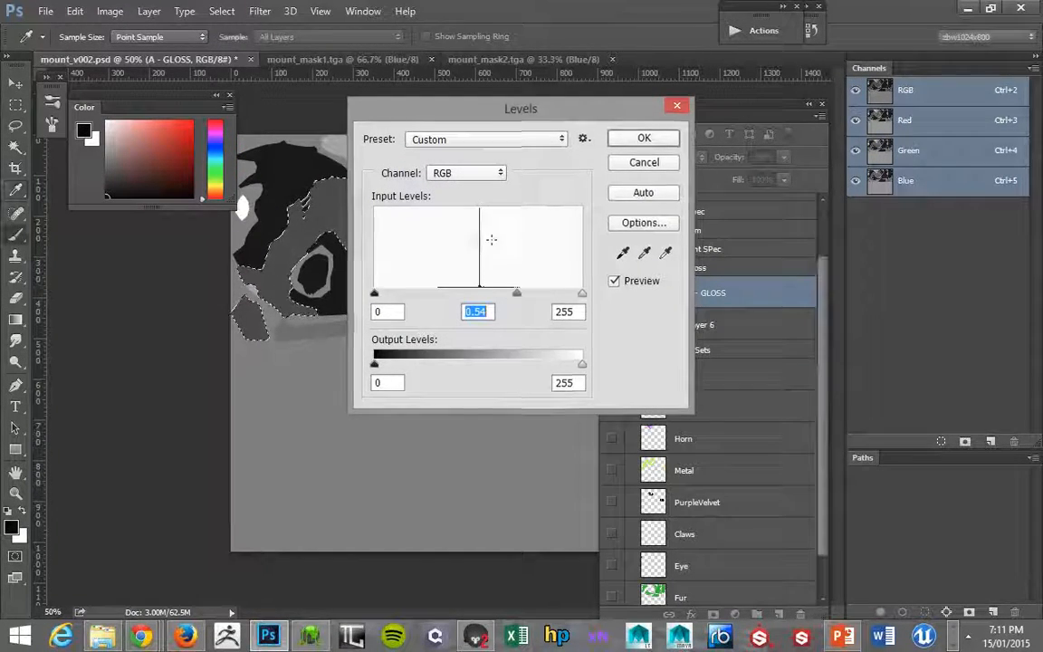
pyautogui.press('Return')
# Copy the whole gloss mask into the Alpha 1 channel of mount_mask2.tga and return to Marmoset Toolbag to check the mount.
pyautogui.hotkey('ctrl', 'a')
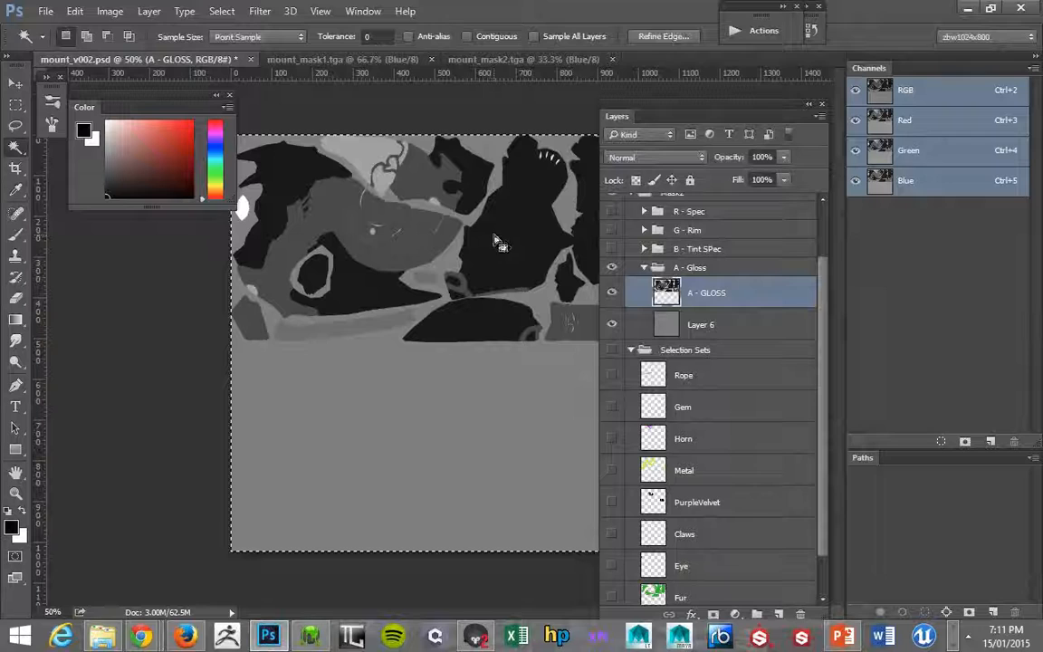
pyautogui.click(466, 59)
pyautogui.hotkey('ctrl', '6')
pyautogui.hotkey('ctrl', 'v')
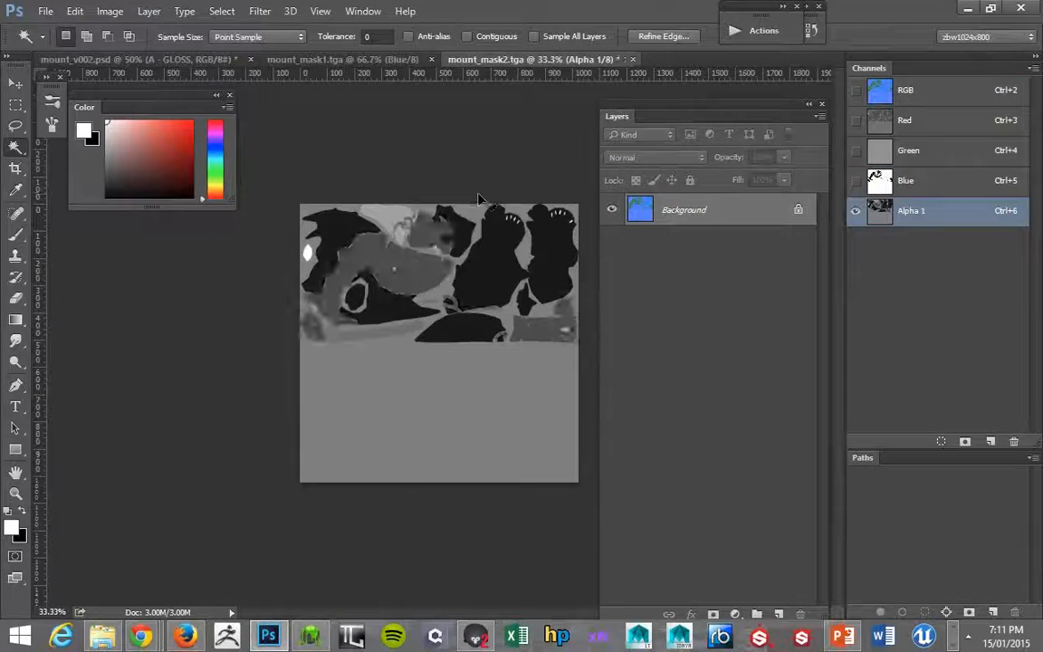
pyautogui.hotkey('alt', 'Tab')
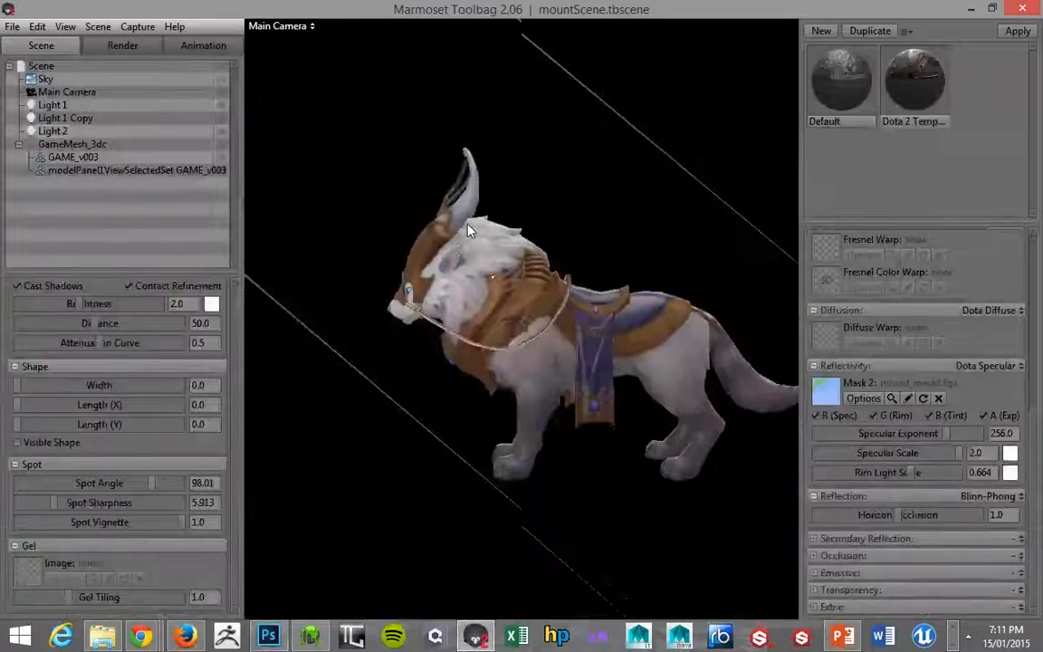